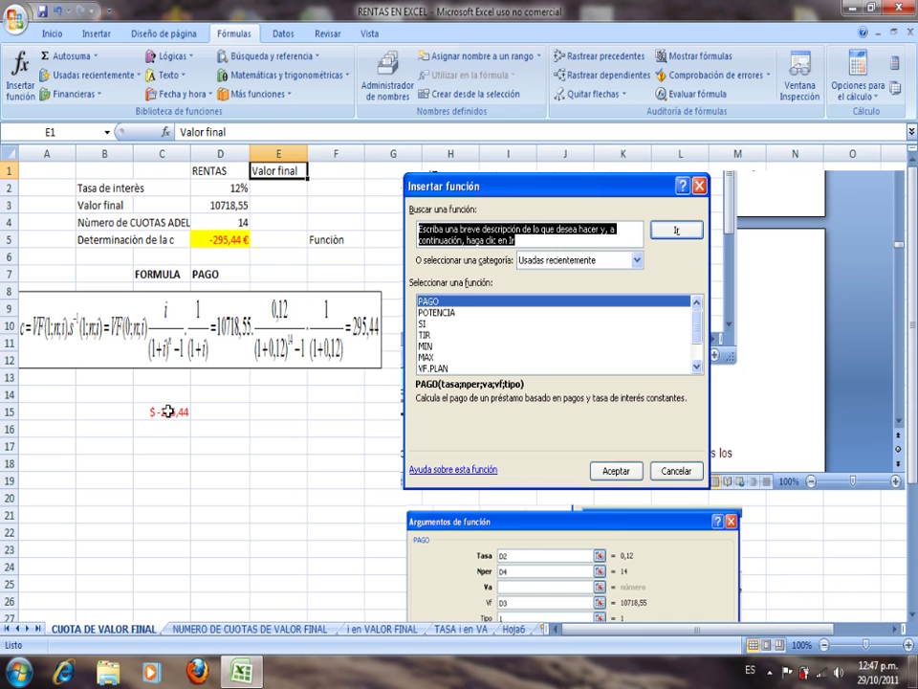
Clear the existing payment result from cell C15
click(168, 413)
key(Delete)
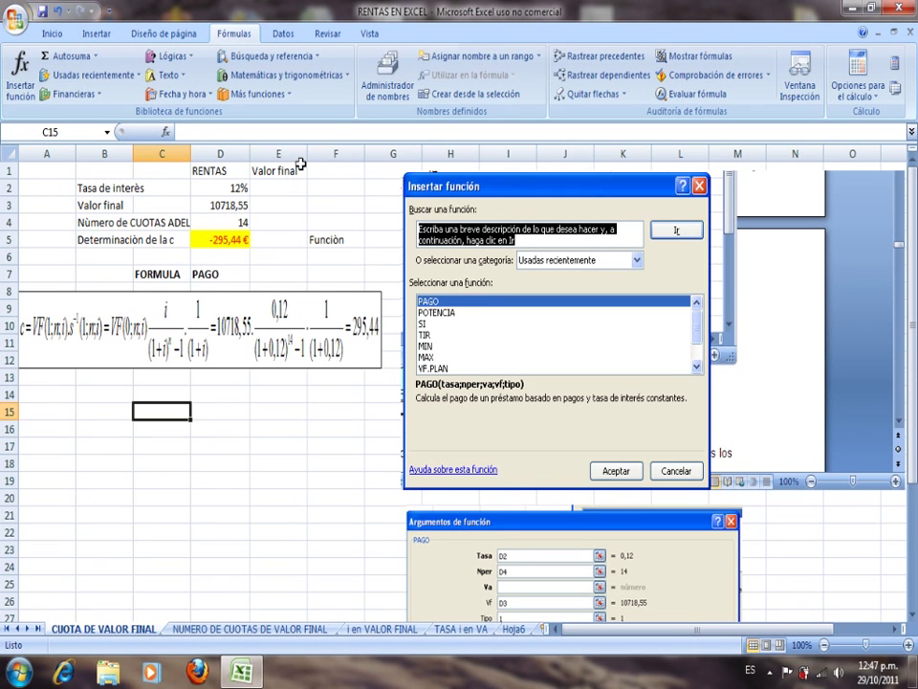
Review the final value, number of payments and interest rate in D2:D4, and the payment equation below them
click(245, 207)
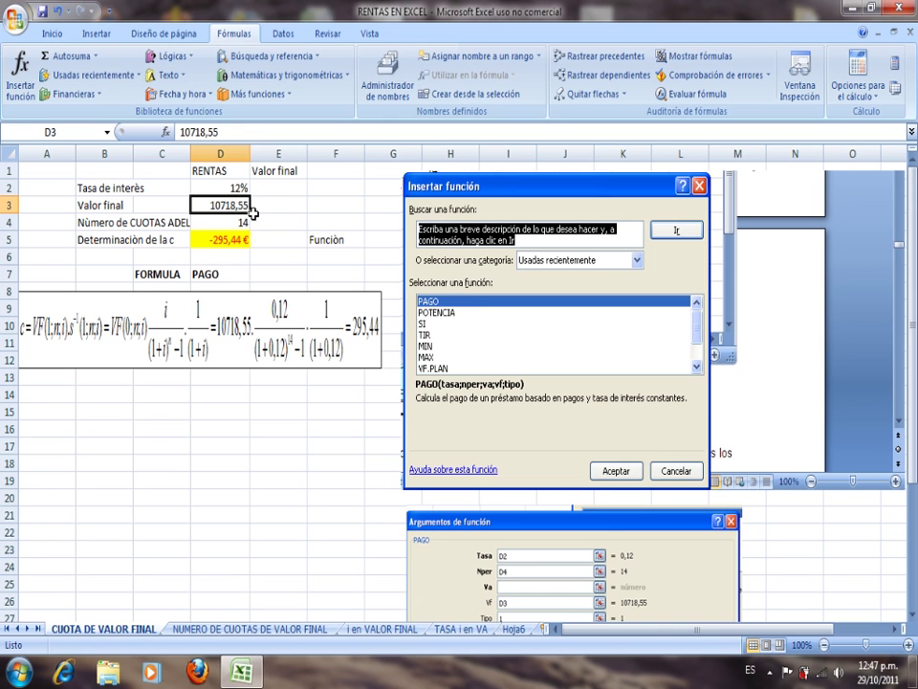
click(245, 224)
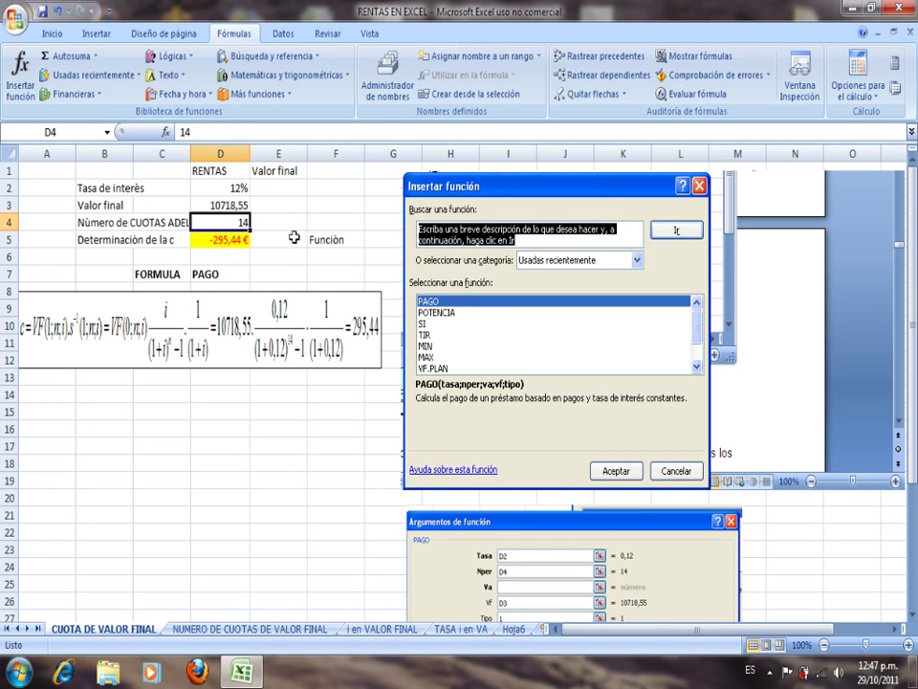
click(243, 191)
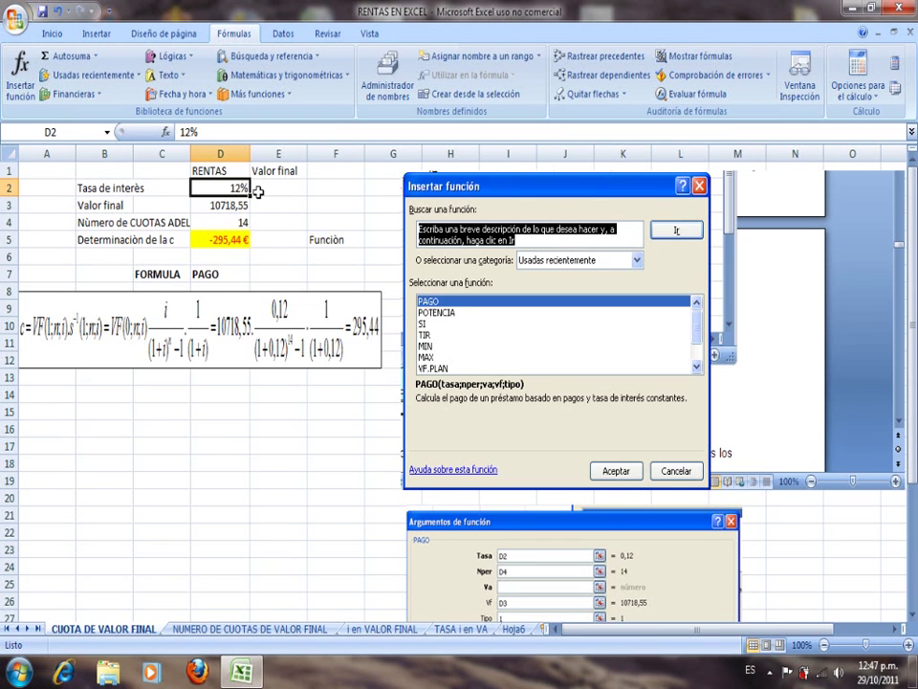
click(145, 222)
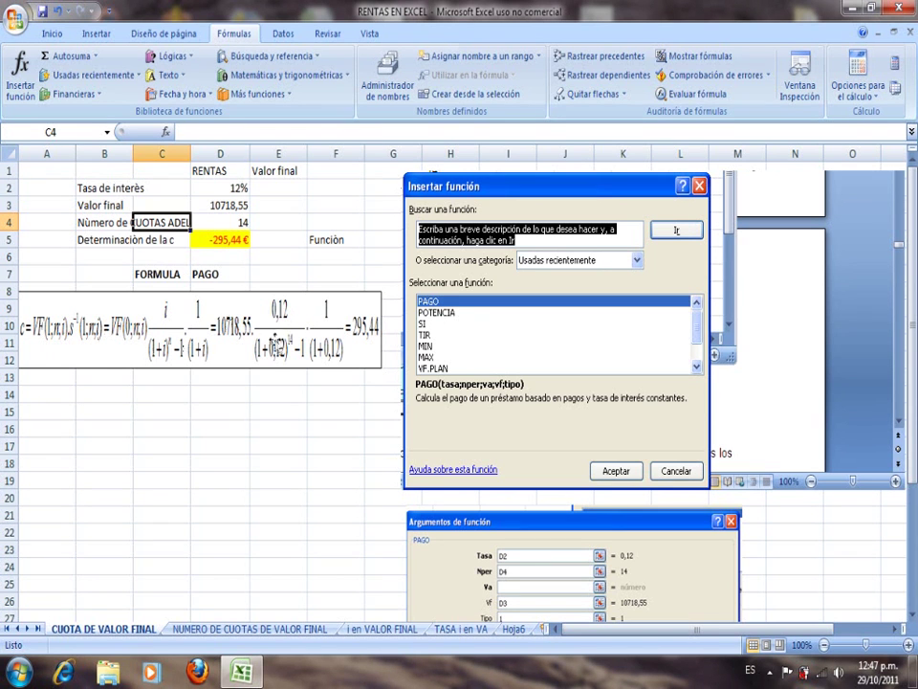
click(183, 337)
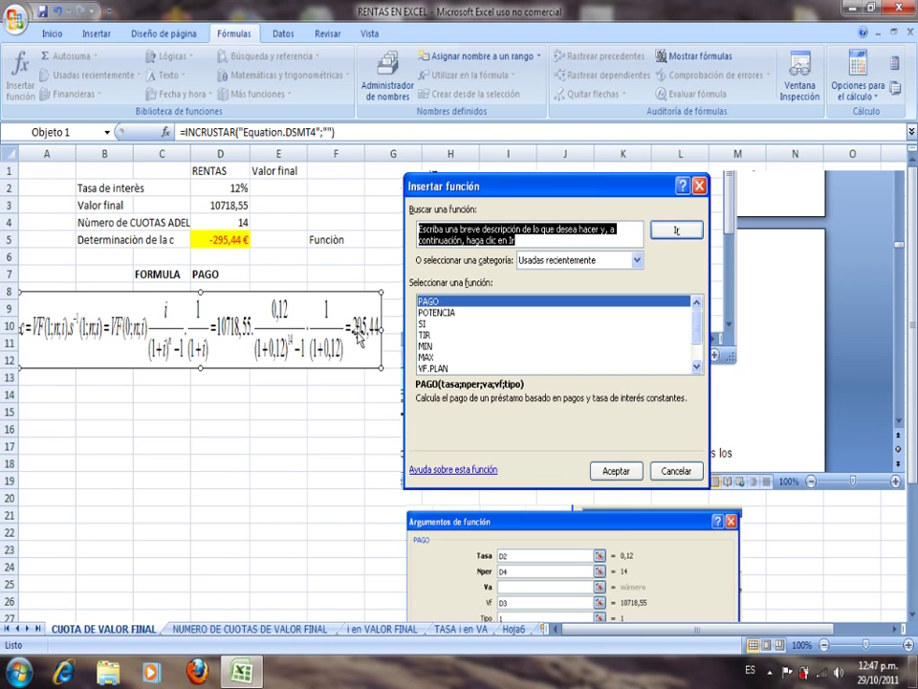
Insert the PAGO function from the Financieras category into cell C16
click(149, 426)
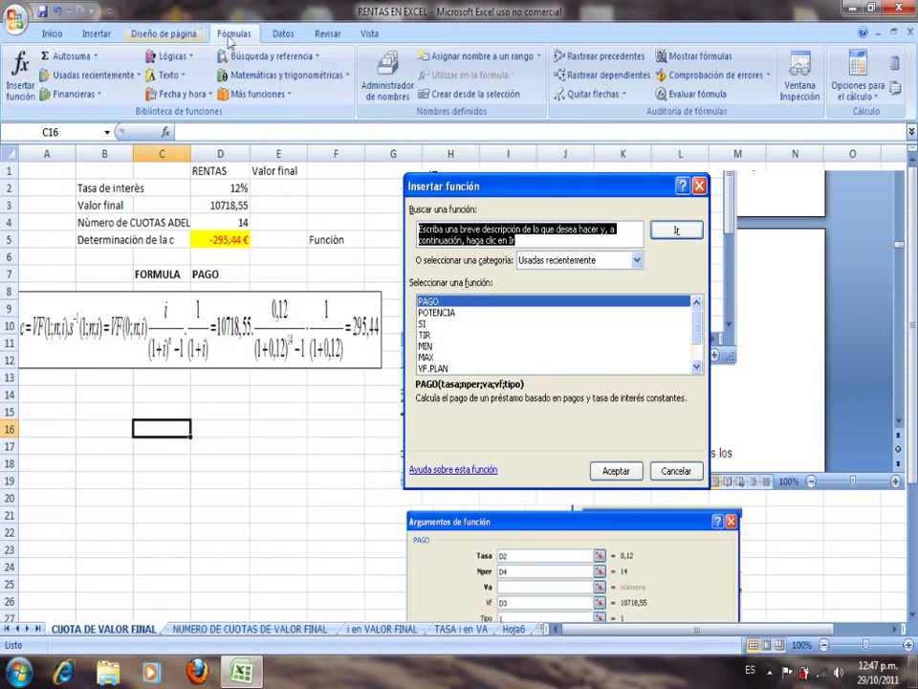
click(20, 69)
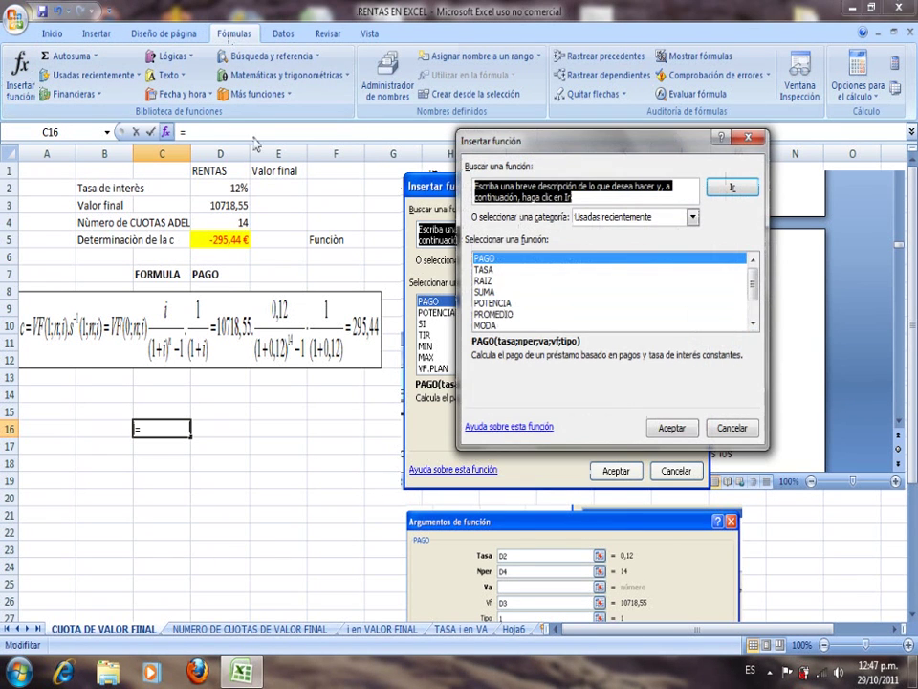
click(693, 217)
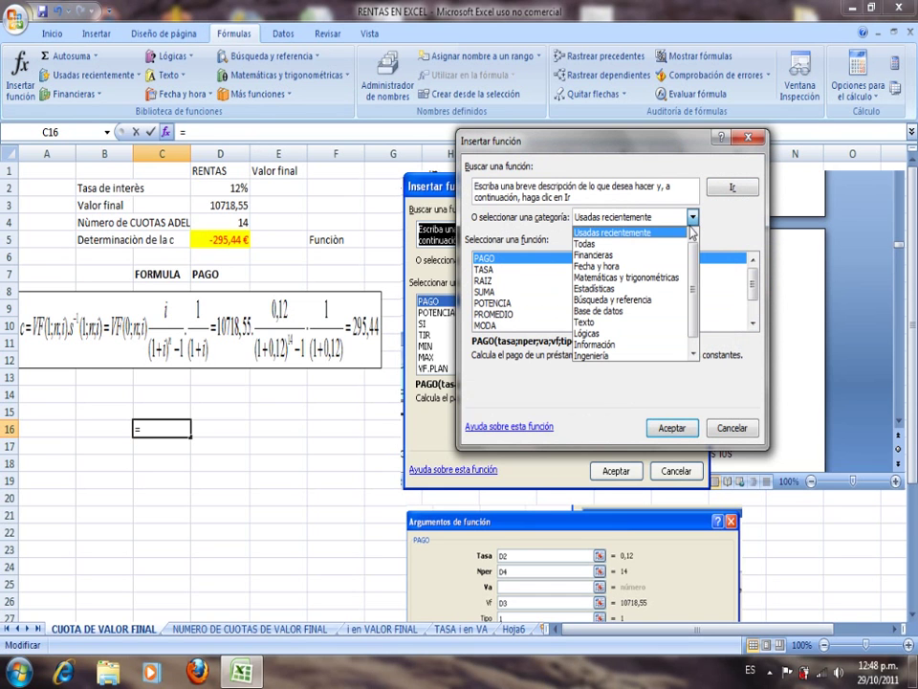
click(632, 256)
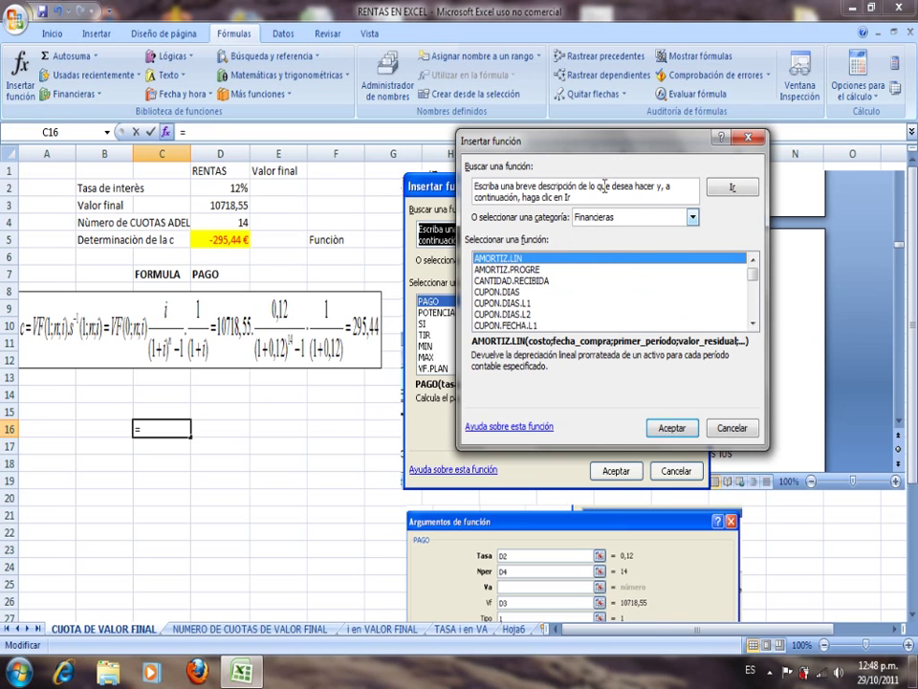
click(578, 197)
click(479, 293)
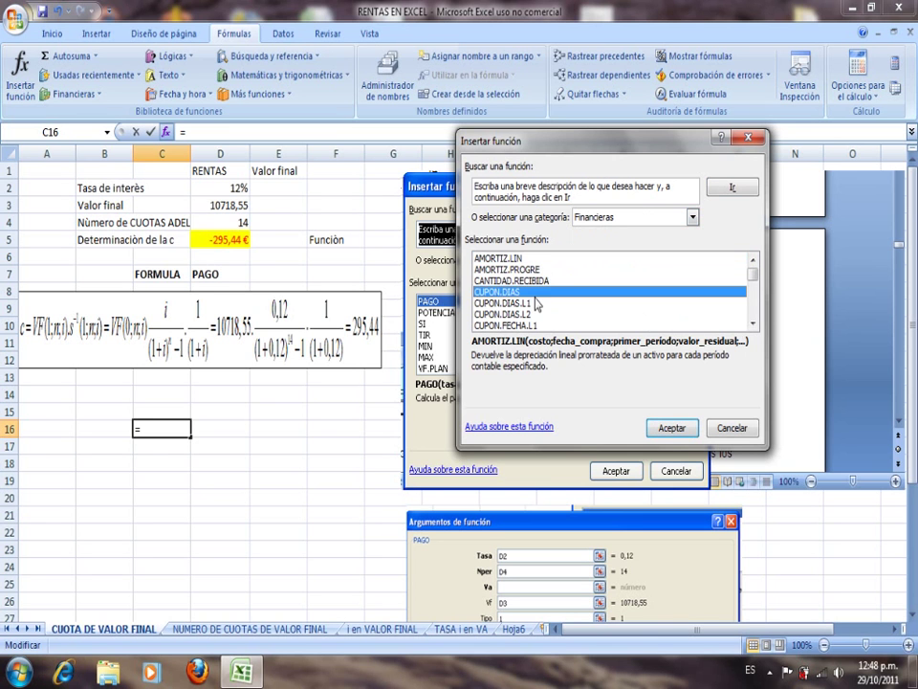
key(Down)
key(Down)
key(Down)
key(Down)
key(Down)
key(Down)
key(Down)
key(Down)
key(Down)
key(Down)
key(Down)
key(Down)
key(Down)
key(Down)
key(Down)
key(Down)
key(Down)
key(Down)
key(Down)
key(Down)
key(Down)
key(Down)
key(Down)
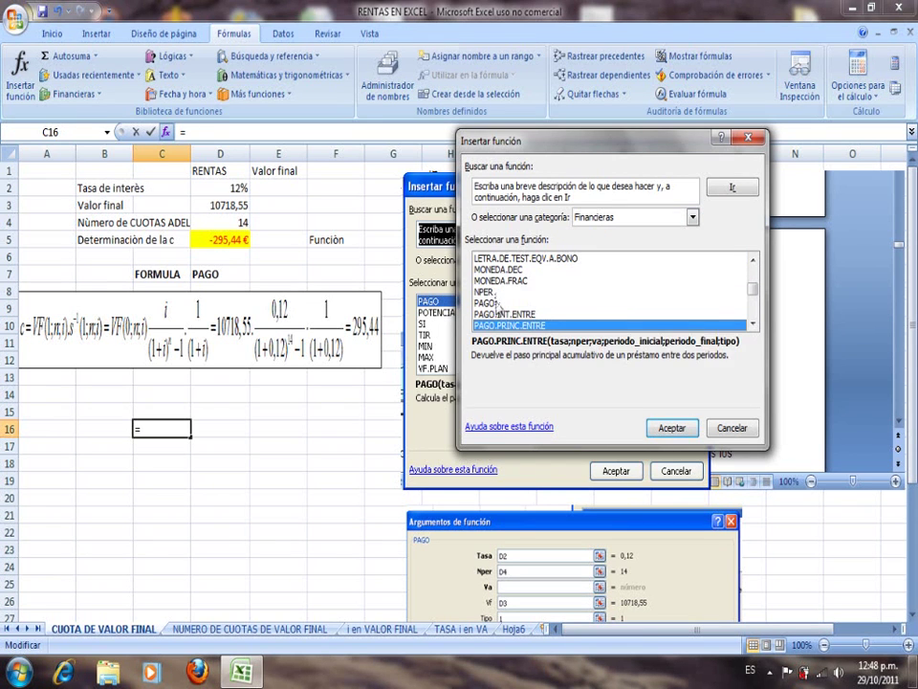
click(533, 302)
click(669, 428)
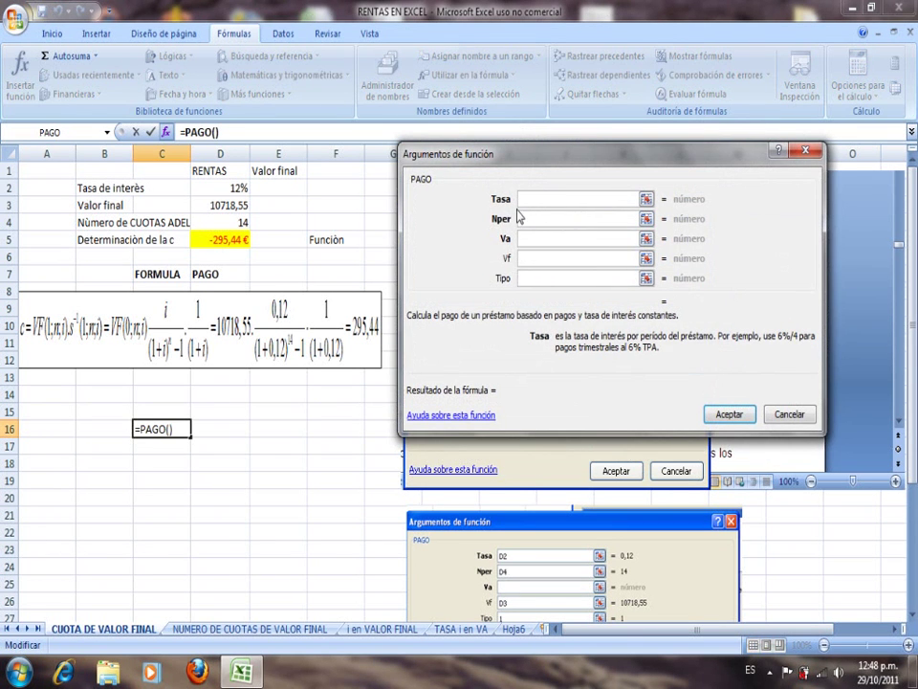
Set the PAGO arguments Tasa to D2, Nper to D4 and Vf to D3, leaving Va empty
click(231, 188)
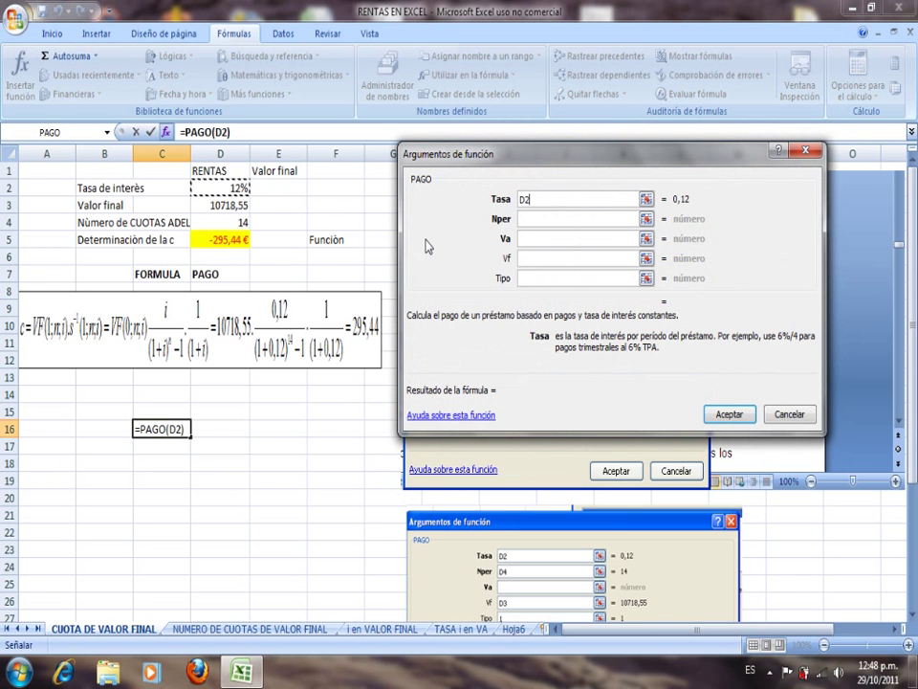
click(524, 219)
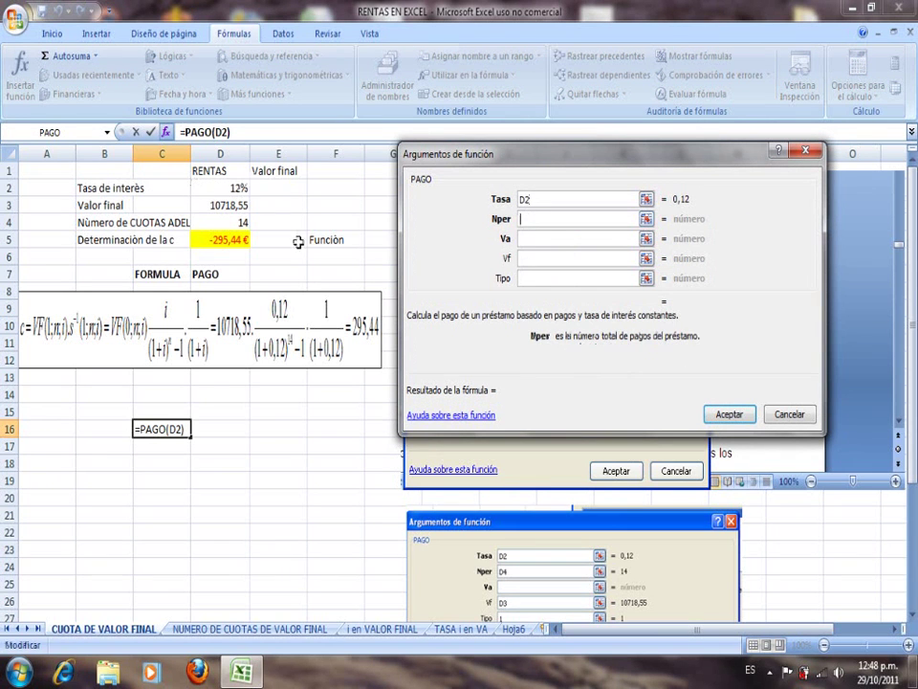
click(239, 222)
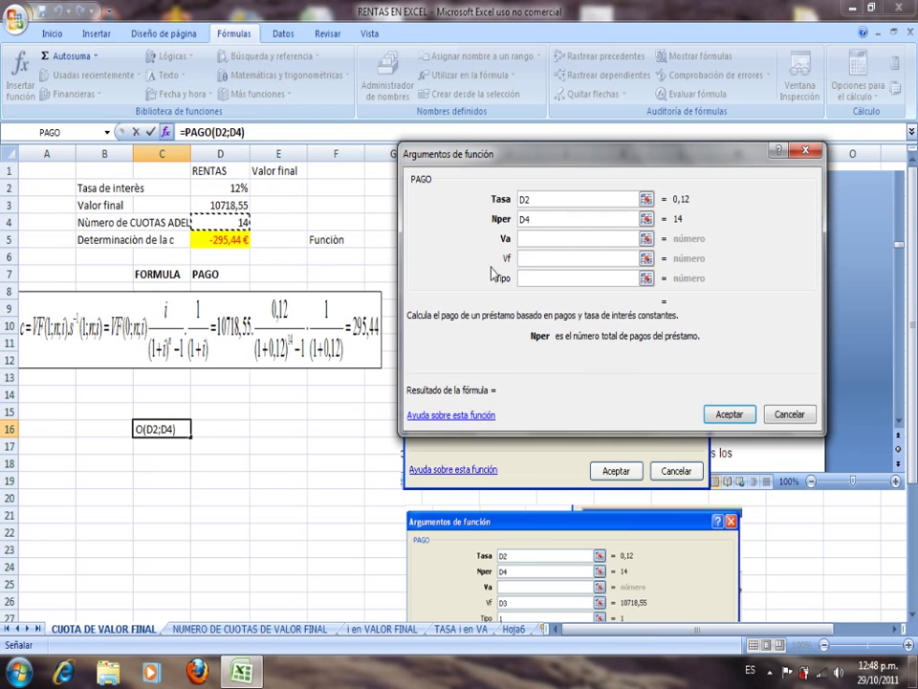
click(534, 236)
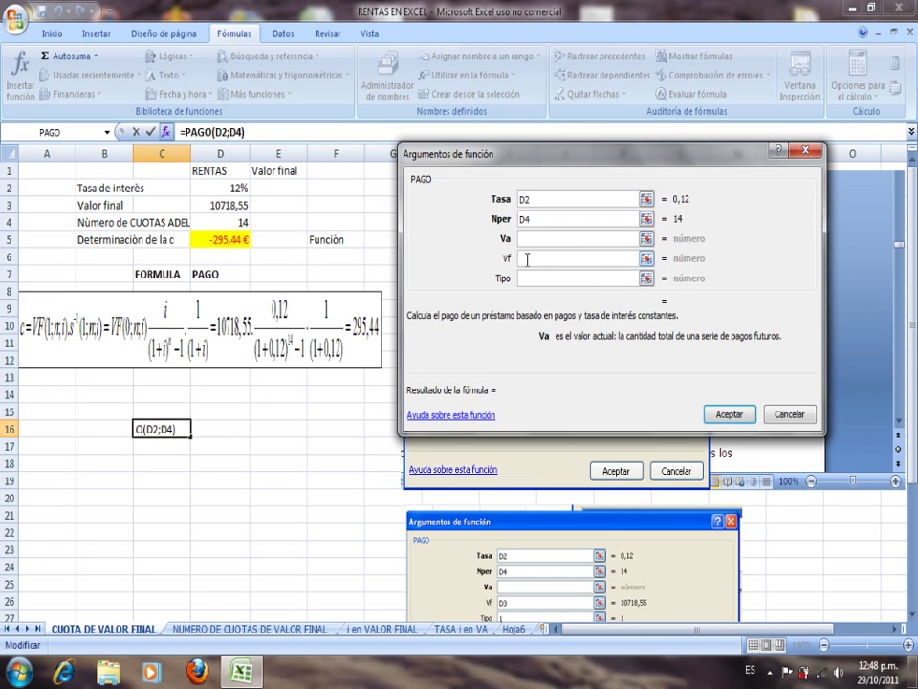
click(527, 258)
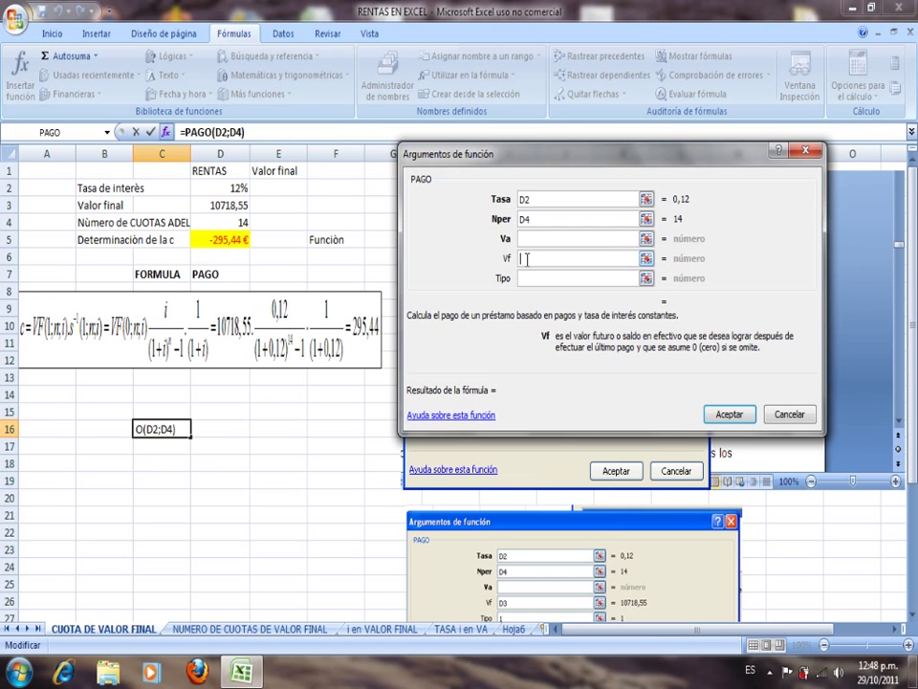
click(244, 207)
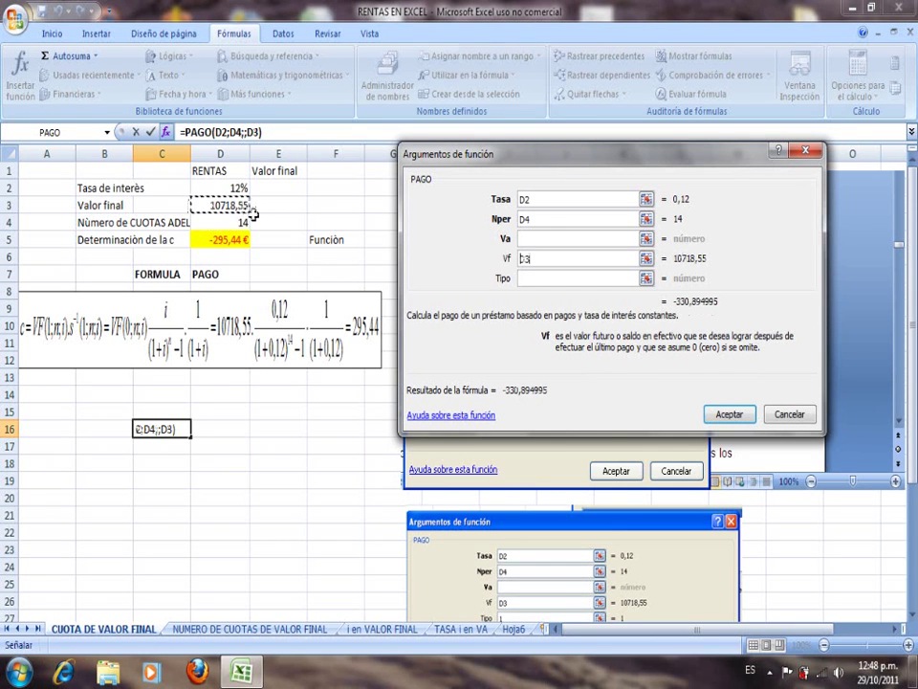
Set Tipo to 1 for payments at the start of the period and accept the PAGO function
click(537, 277)
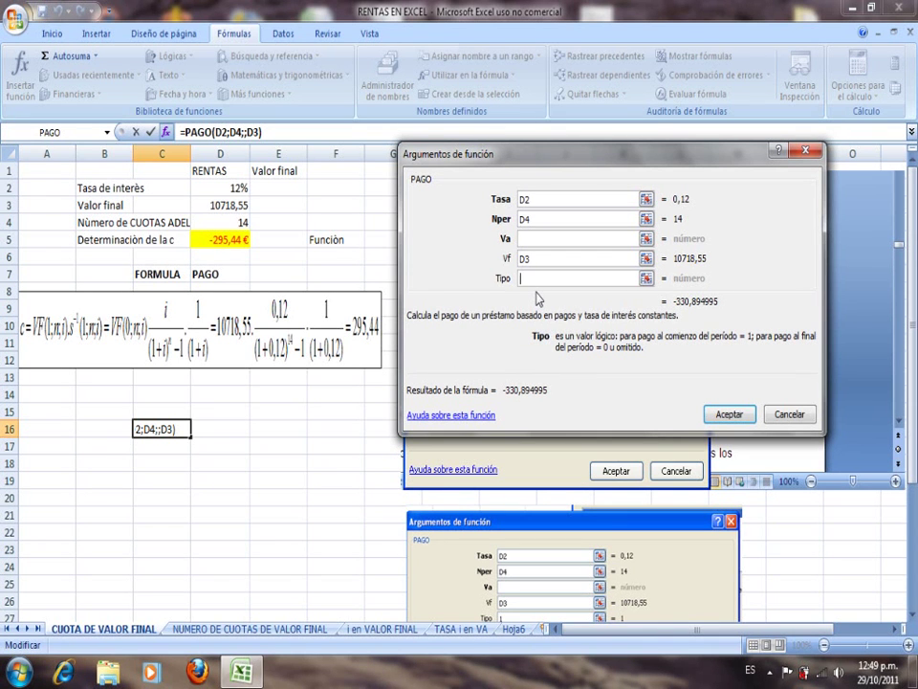
text(0)
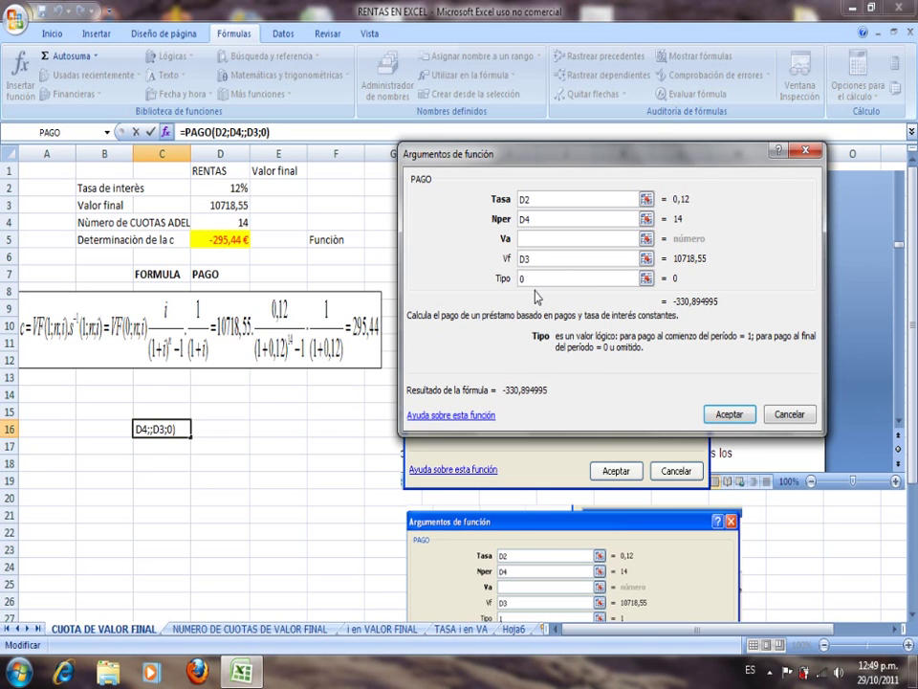
key(BackSpace)
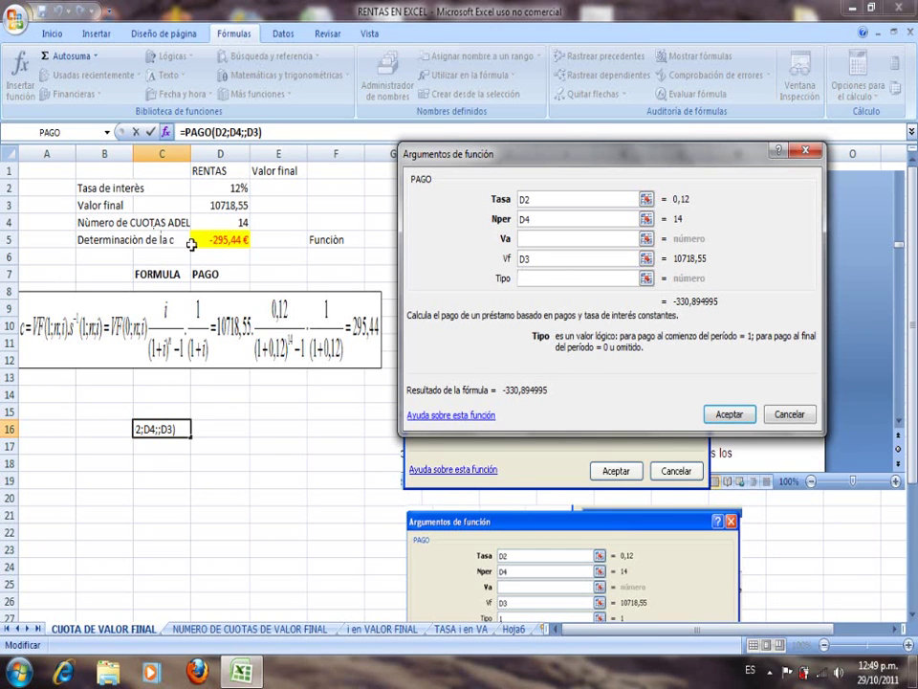
text(1)
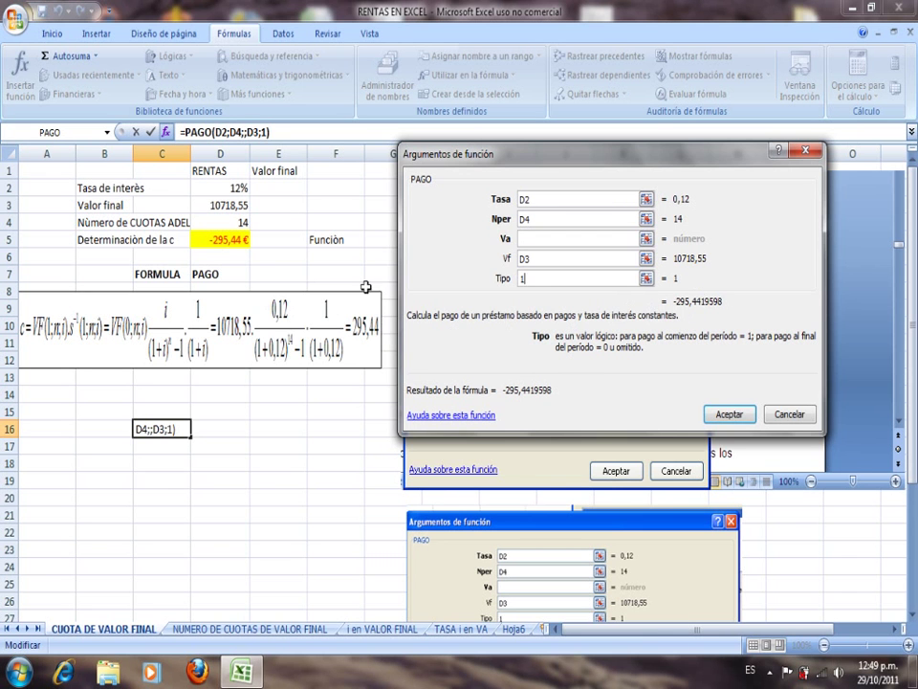
click(728, 413)
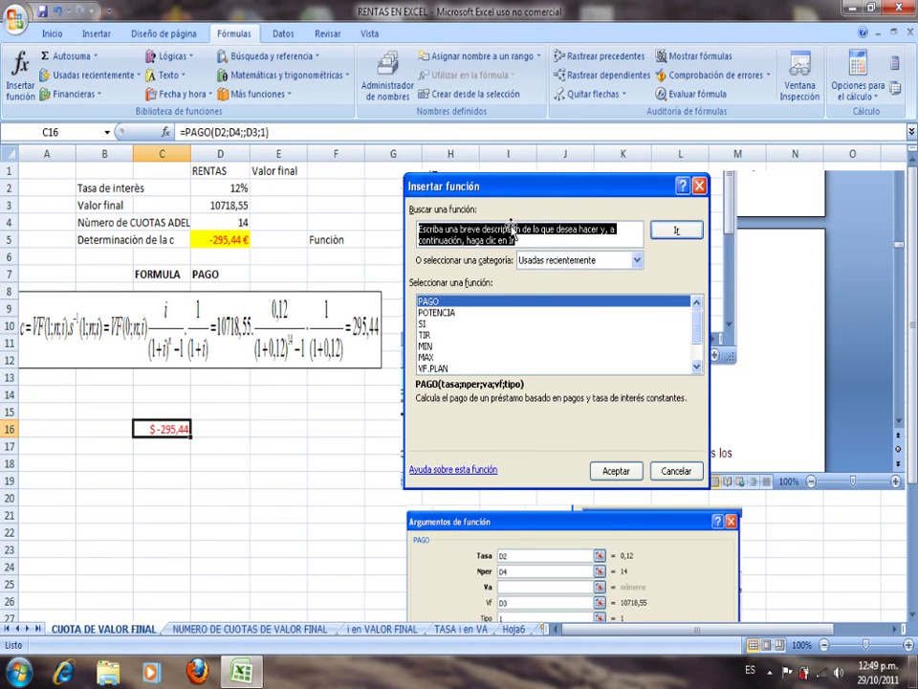
Switch to the NUMERO DE CUOTAS DE VALOR FINAL sheet and review its final value, interest rate and payment cells
scroll(538, 225, down, 1)
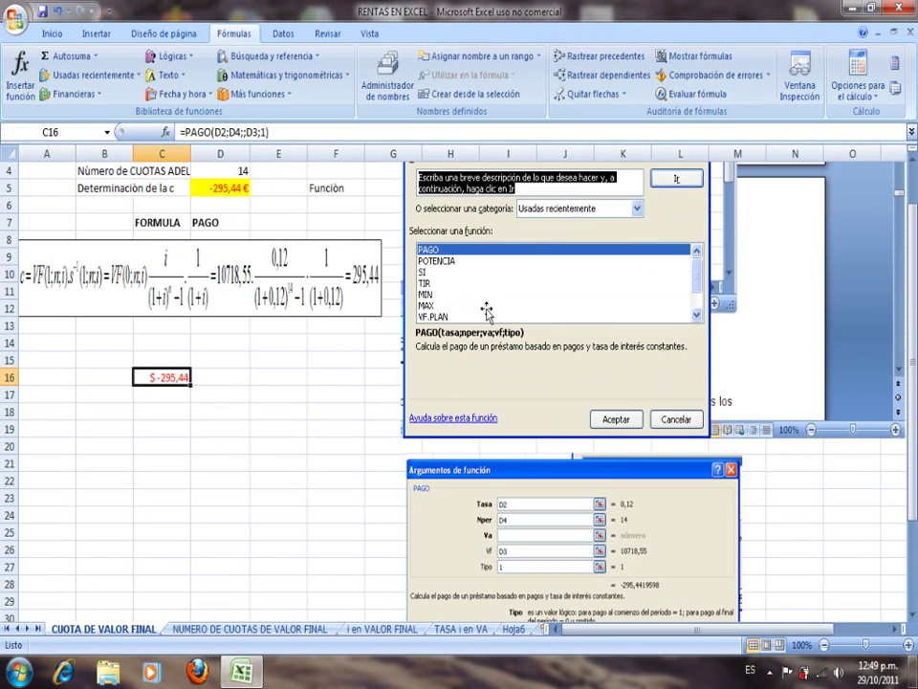
scroll(579, 417, down, 1)
scroll(514, 432, down, 1)
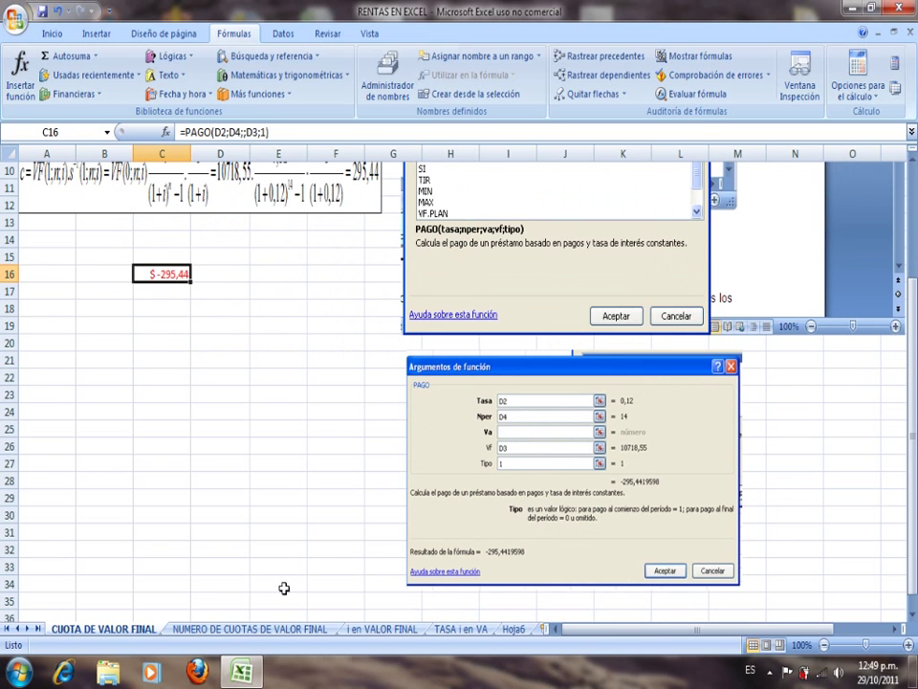
click(230, 628)
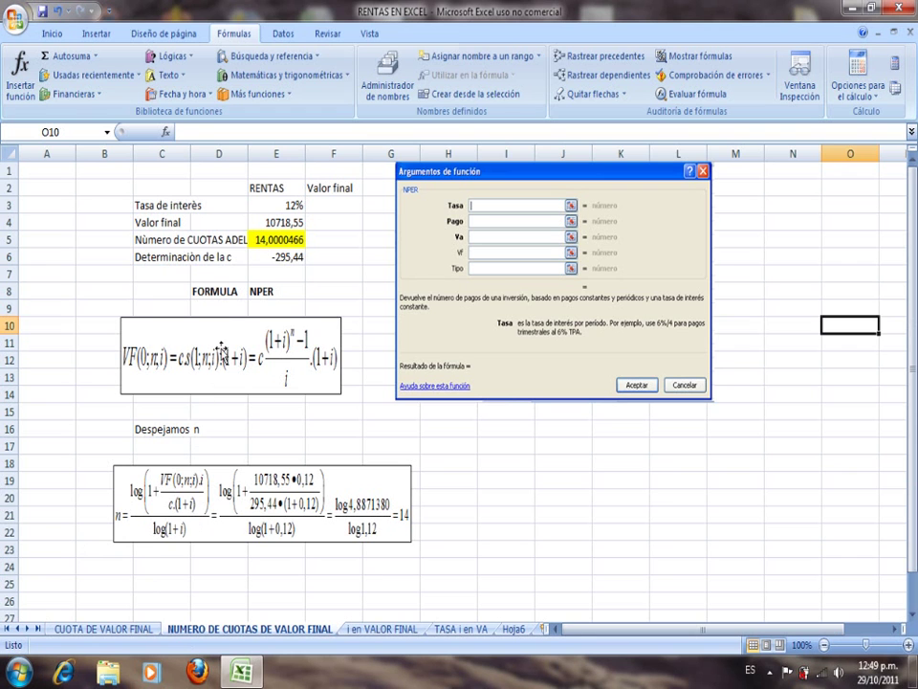
click(279, 222)
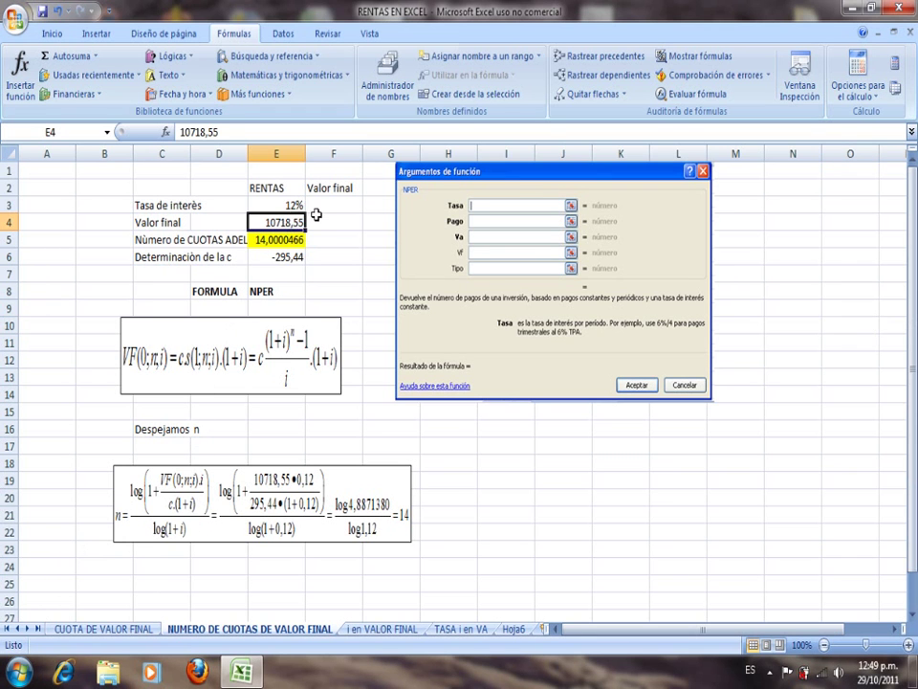
click(296, 207)
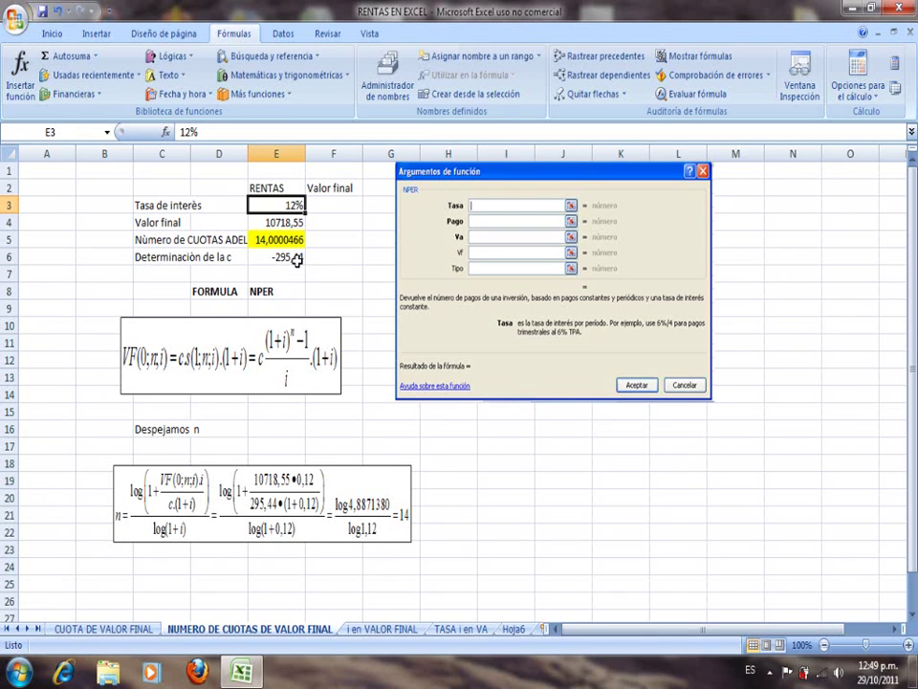
click(296, 258)
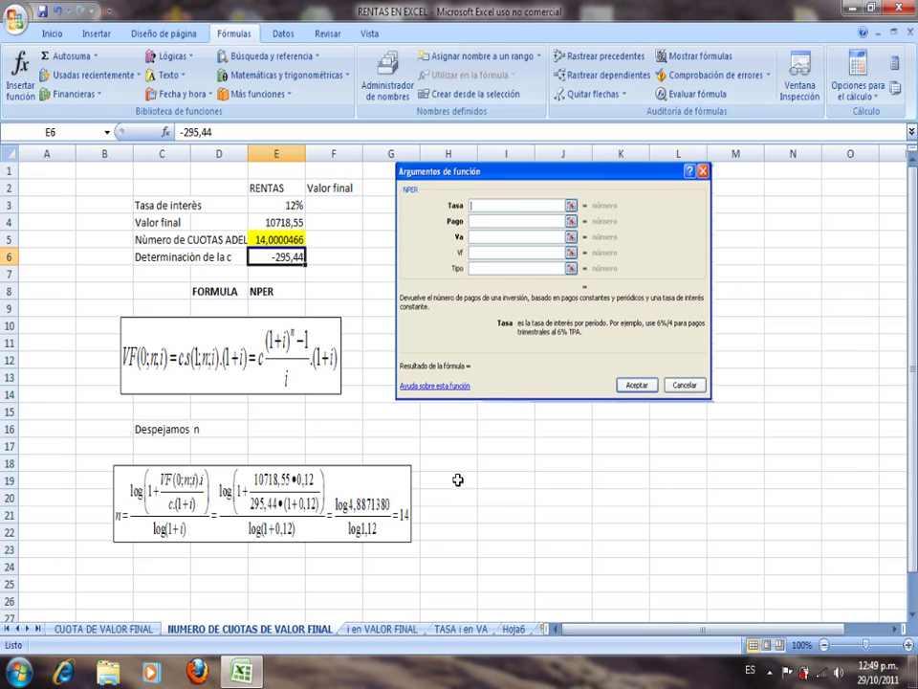
Insert the NPER function from the Financieras category into cell I18
click(493, 459)
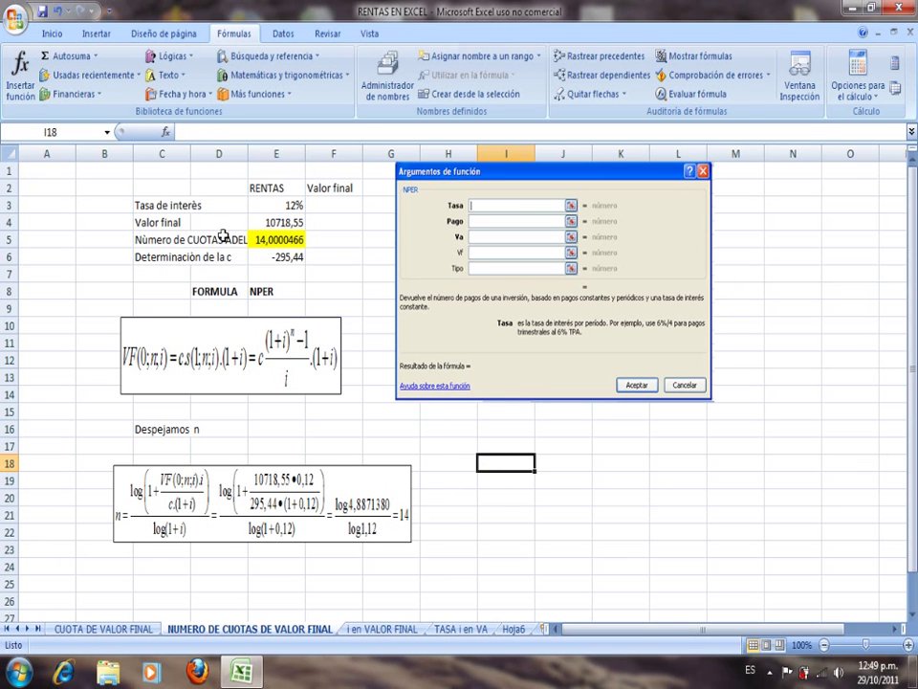
click(29, 84)
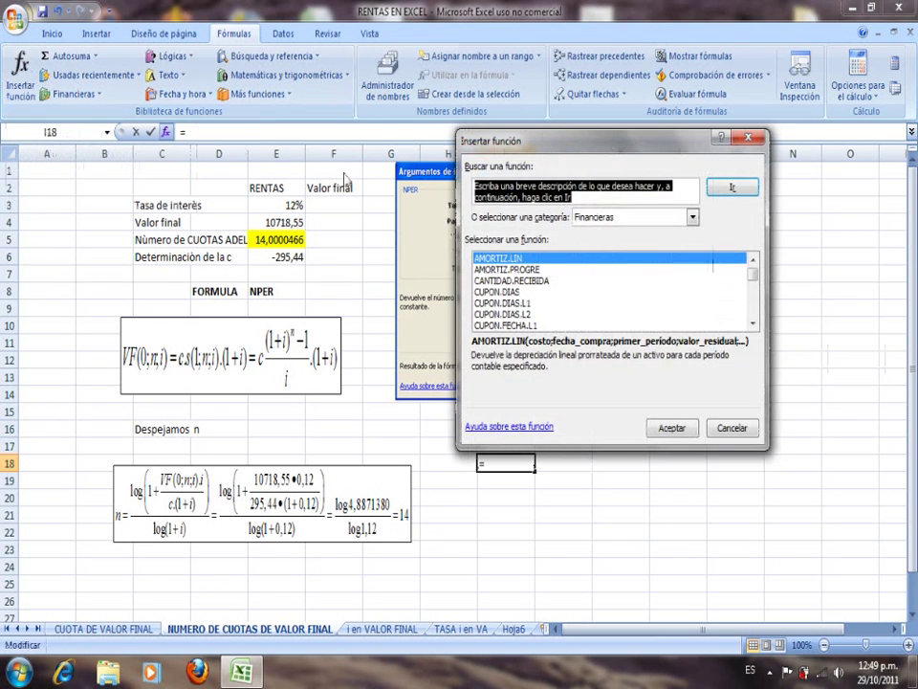
click(531, 303)
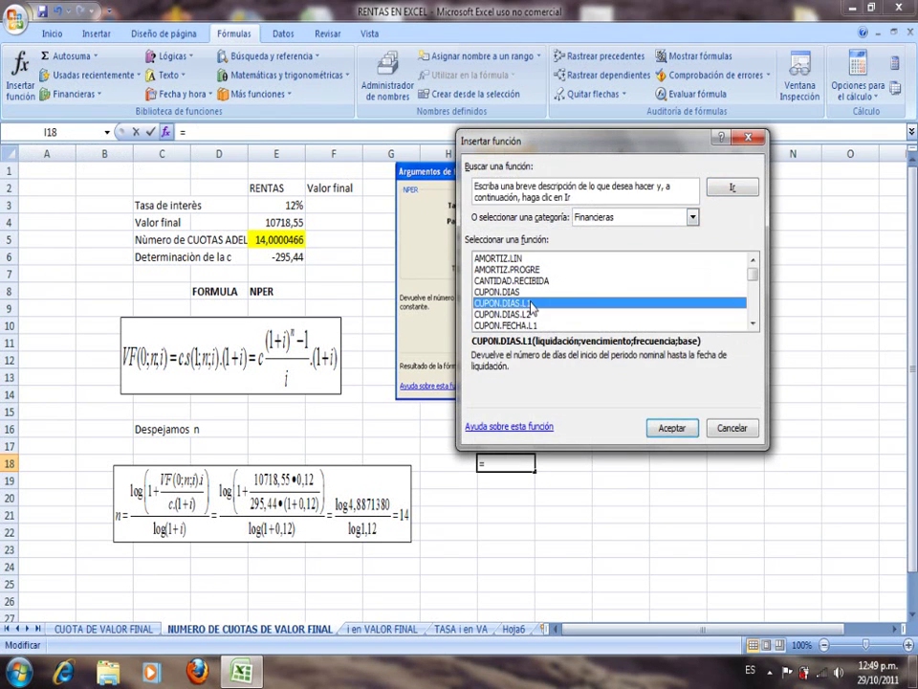
key(Down)
key(Down)
key(Down)
key(Down)
key(Down)
key(Down)
key(Down)
key(Down)
key(Down)
key(Down)
key(Down)
key(Down)
key(Down)
key(Down)
key(Down)
key(Down)
key(Down)
key(Down)
key(Down)
key(Down)
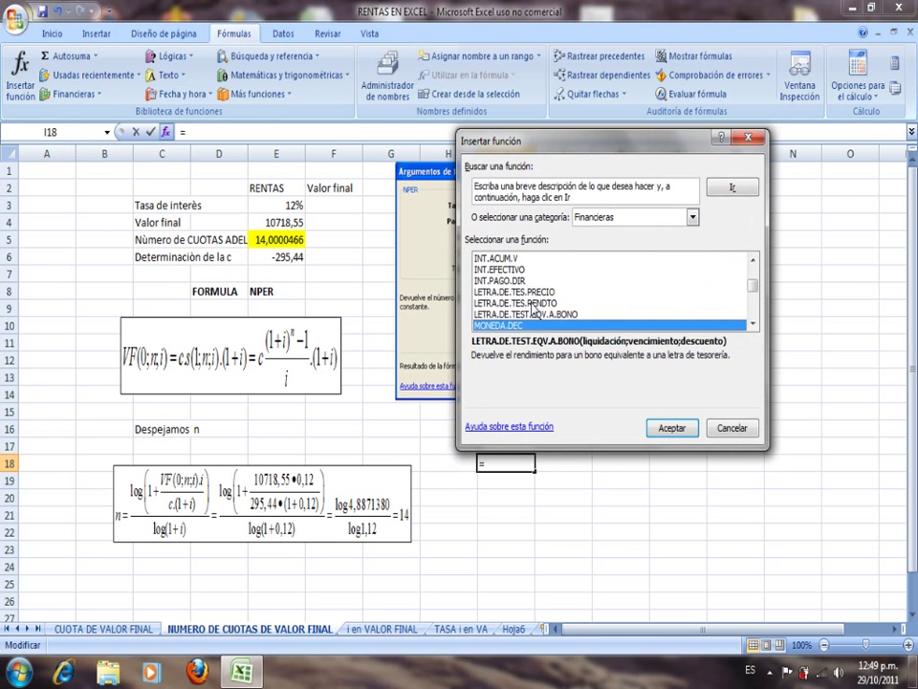
key(Up)
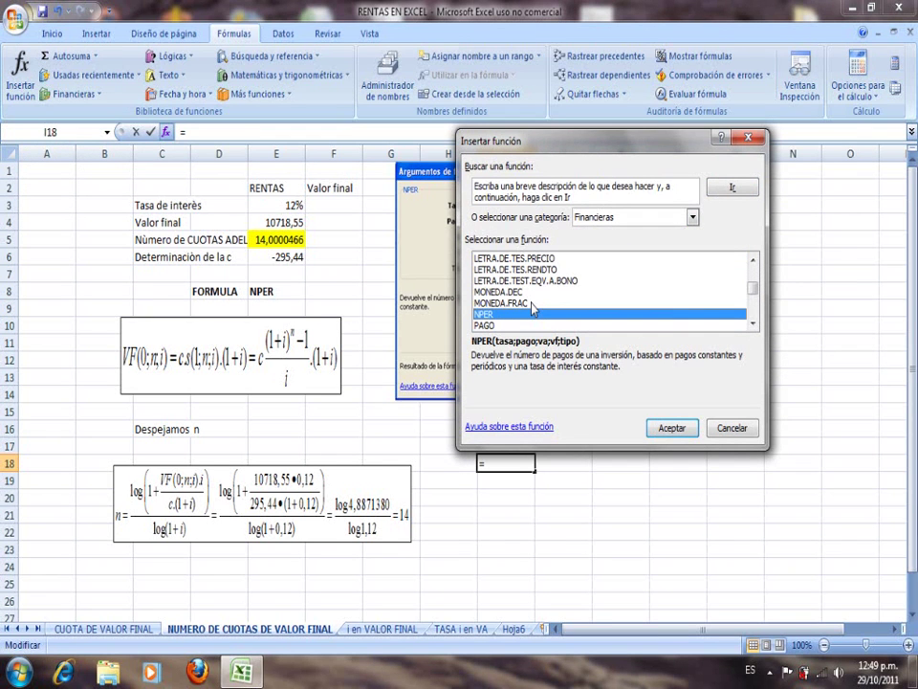
key(Return)
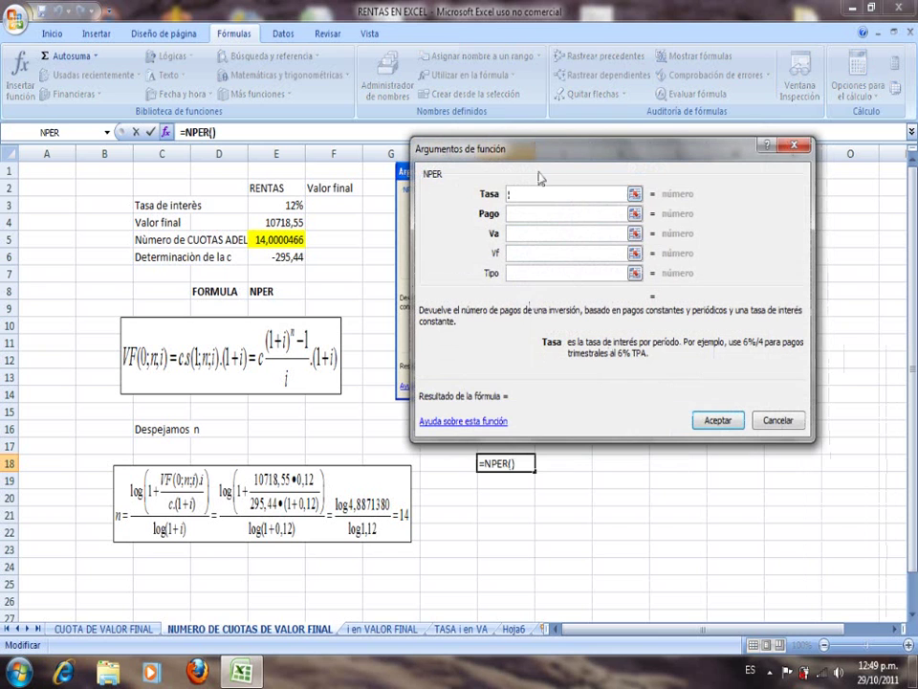
Set the NPER arguments Tasa to E3, Pago to E6 and Vf to E4, leaving Va empty
click(292, 205)
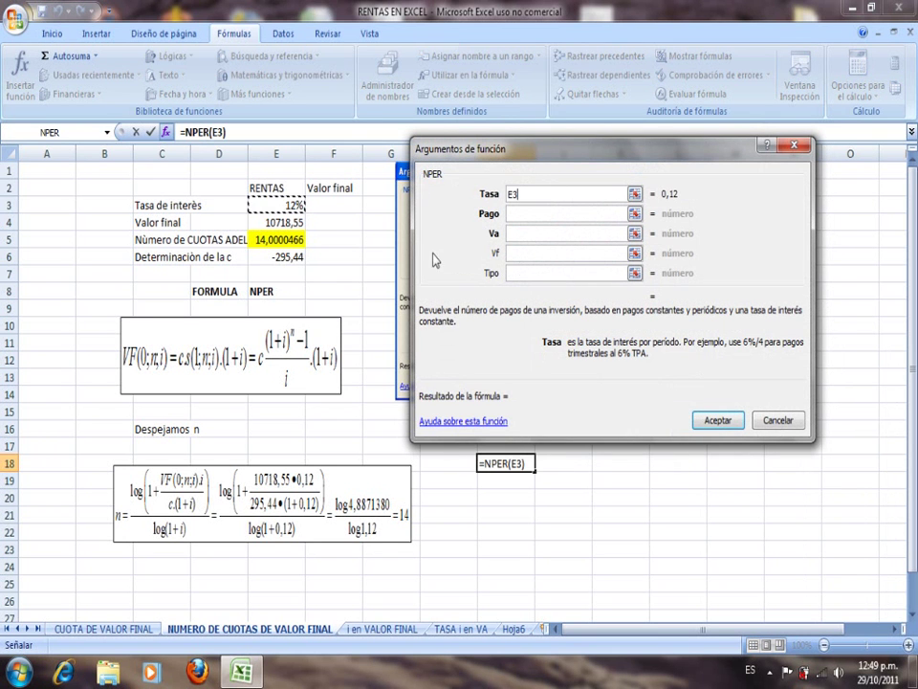
click(522, 214)
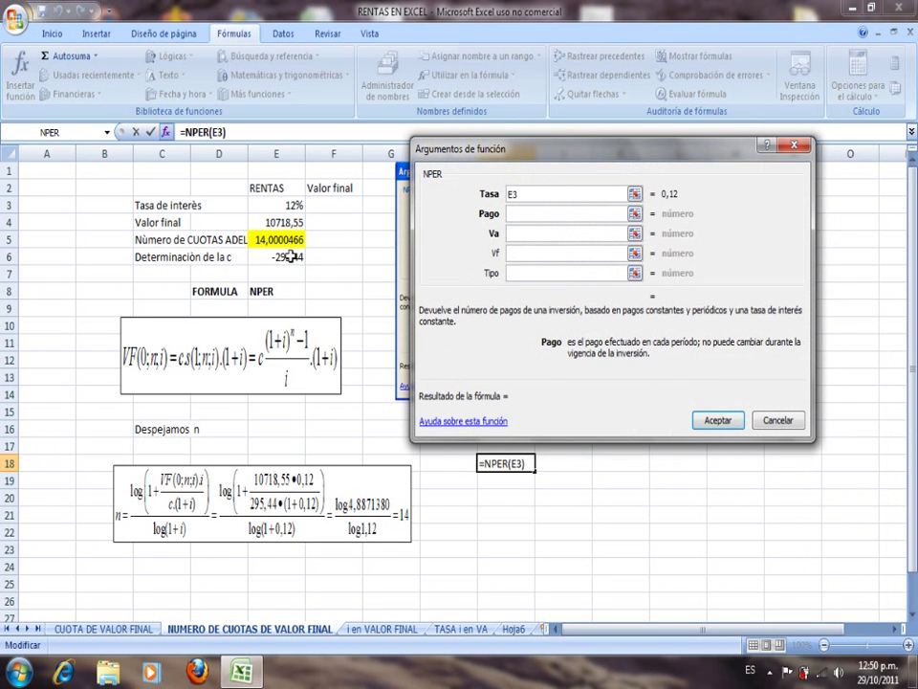
click(287, 256)
click(520, 255)
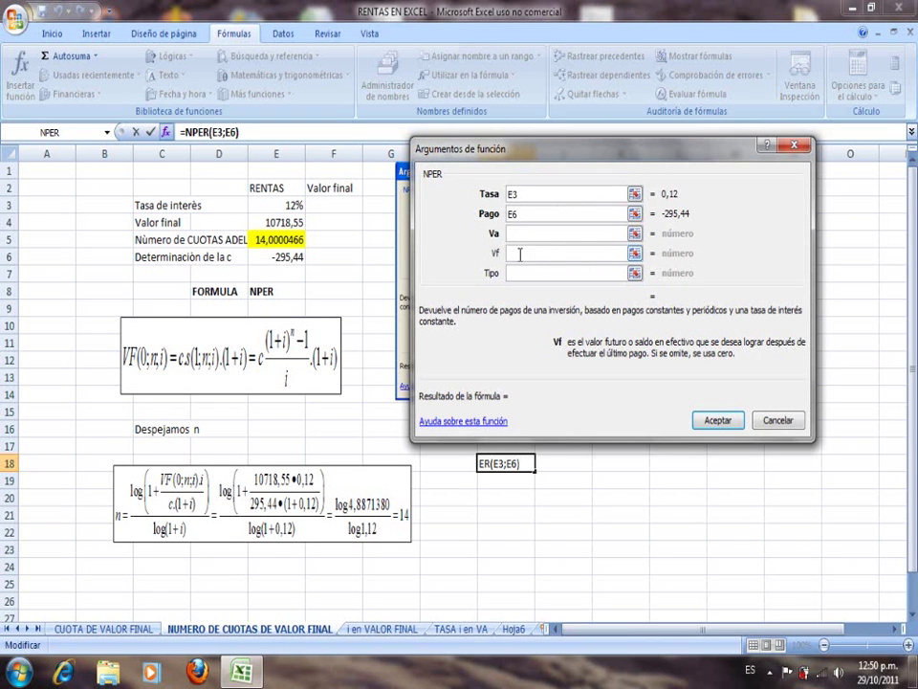
click(297, 222)
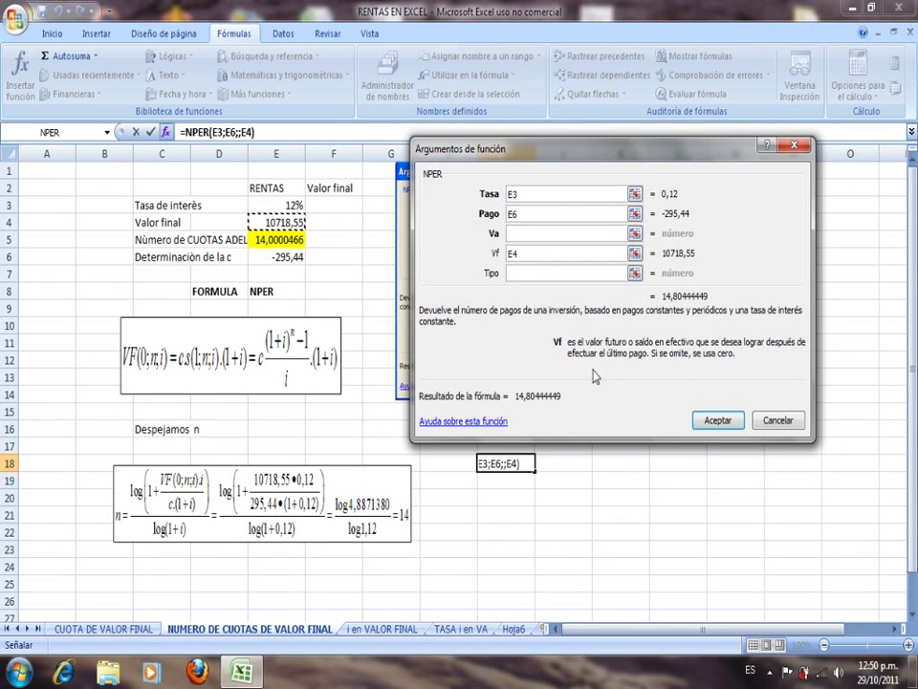
Set Tipo to 1 for payments at the start of the period and accept the NPER function in I18
click(515, 275)
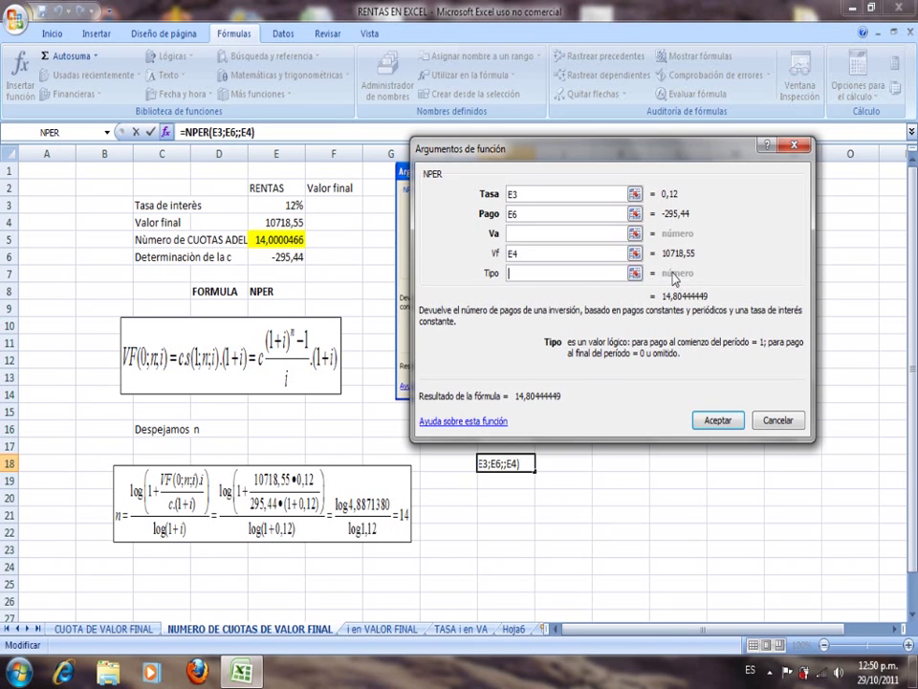
text(1)
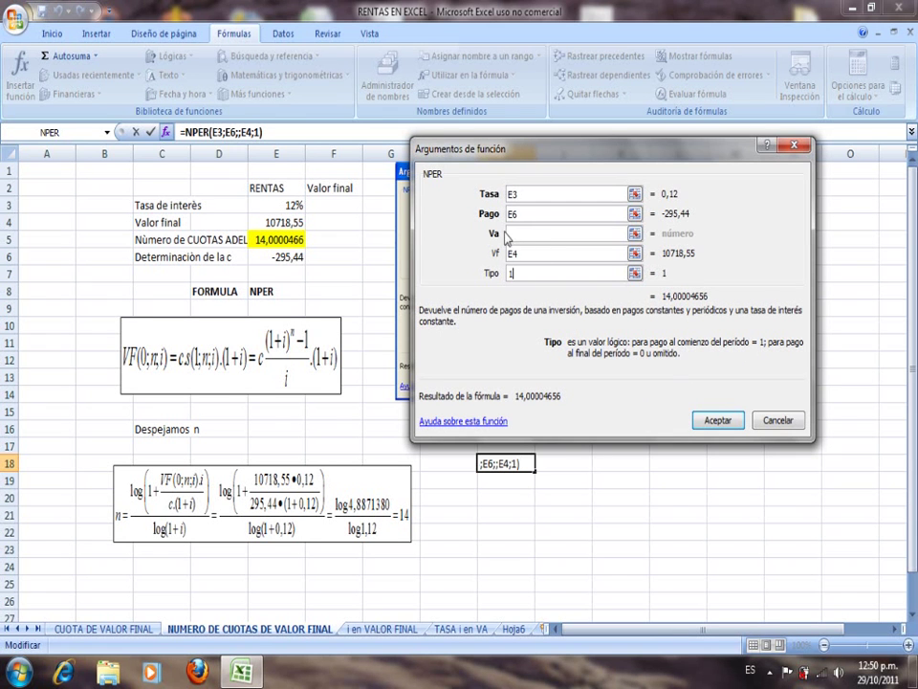
click(719, 422)
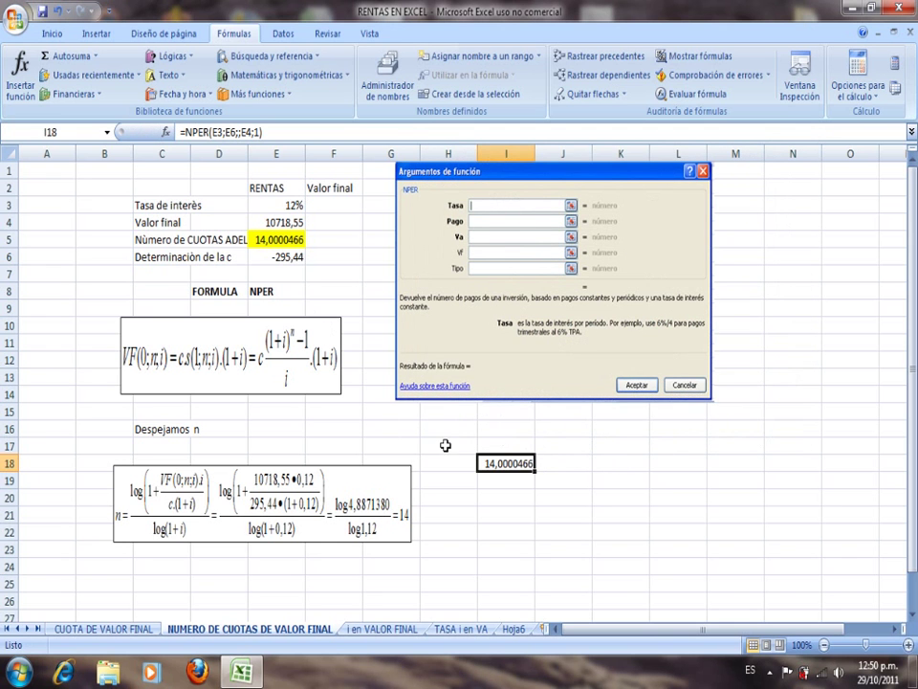
Delete the whole NPER formula from cell I18, leaving the cell empty
double_click(525, 463)
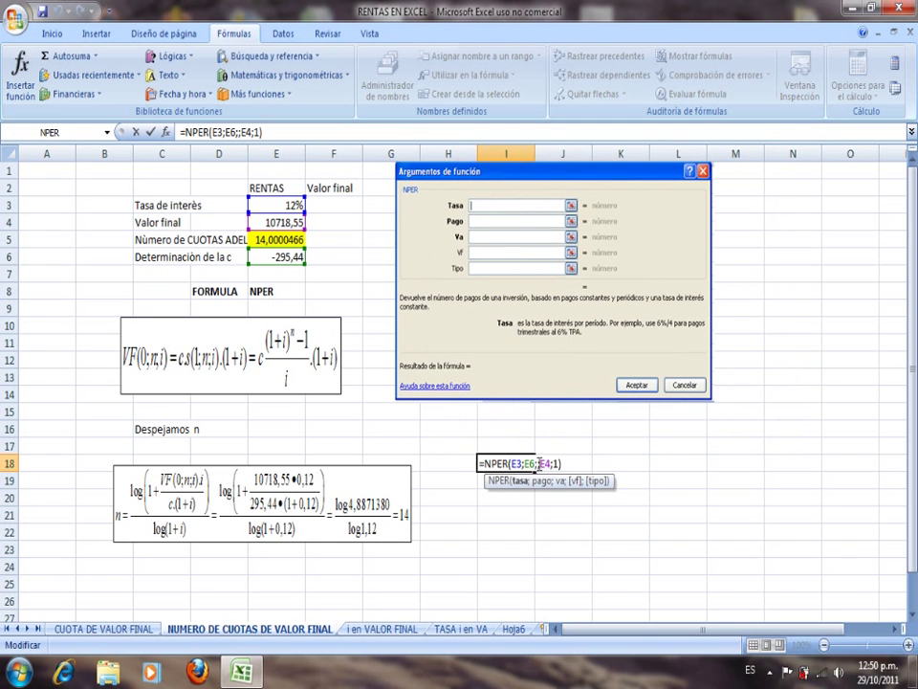
key(End)
key(BackSpace)
key(BackSpace)
key(BackSpace)
key(BackSpace)
key(BackSpace)
key(BackSpace)
key(BackSpace)
key(BackSpace)
key(BackSpace)
key(BackSpace)
key(BackSpace)
key(BackSpace)
key(BackSpace)
key(BackSpace)
key(BackSpace)
key(BackSpace)
key(BackSpace)
key(BackSpace)
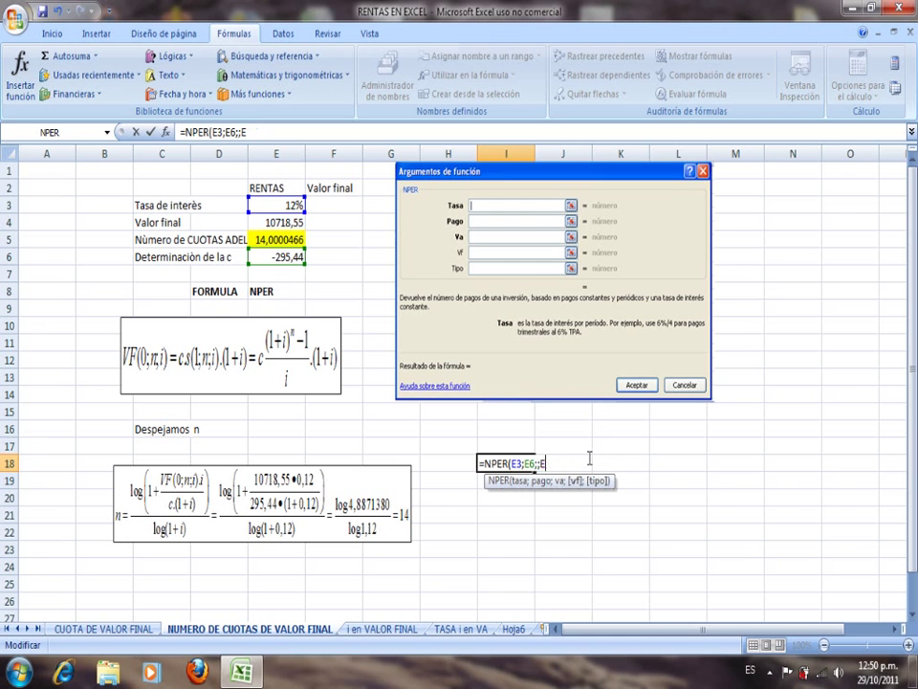
key(Return)
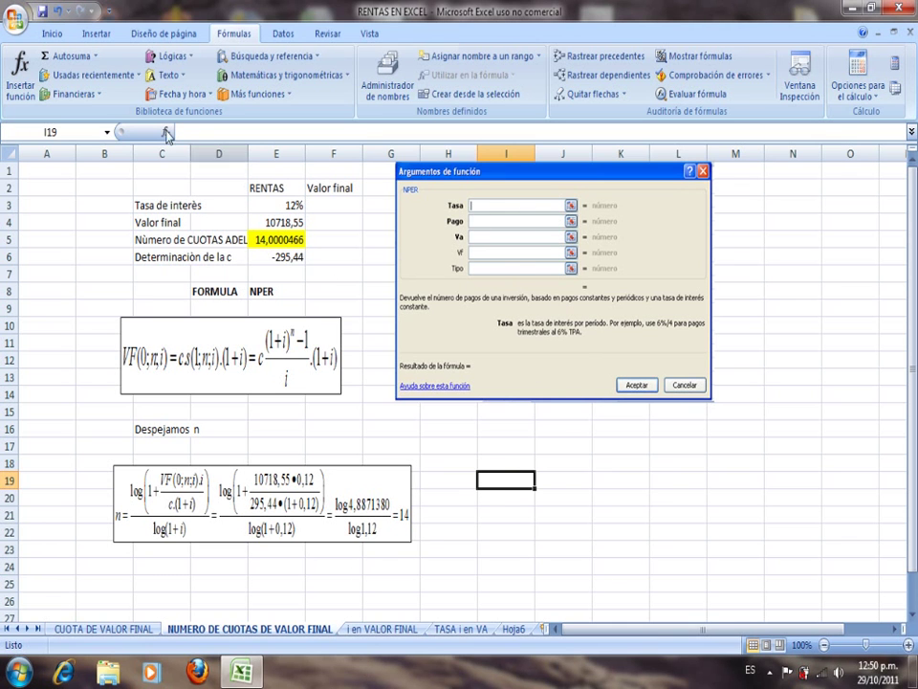
Insert the NPER function from the Financieras category into cell I19
click(21, 75)
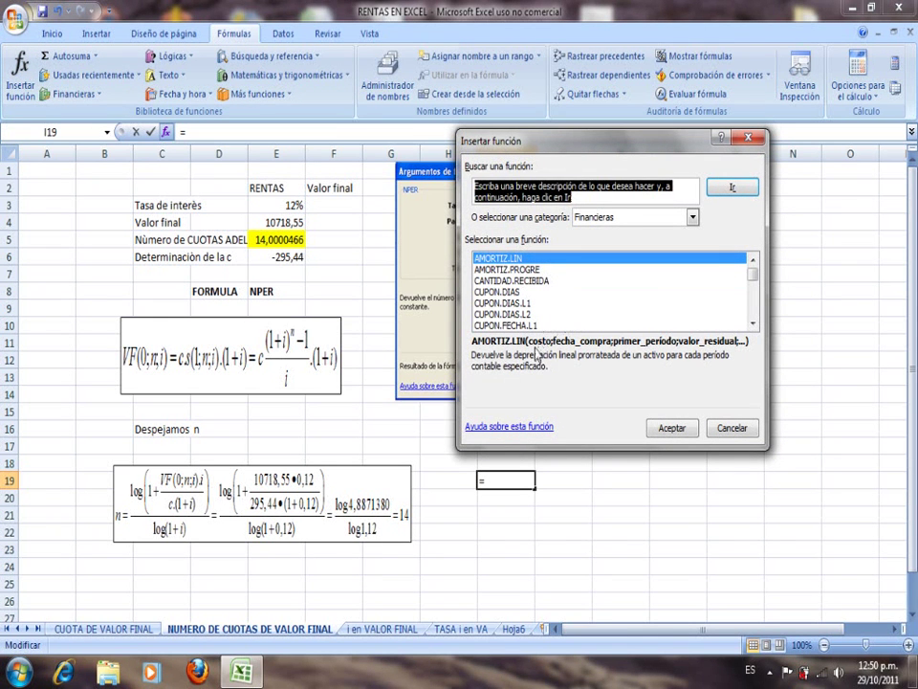
drag(536, 325, 537, 330)
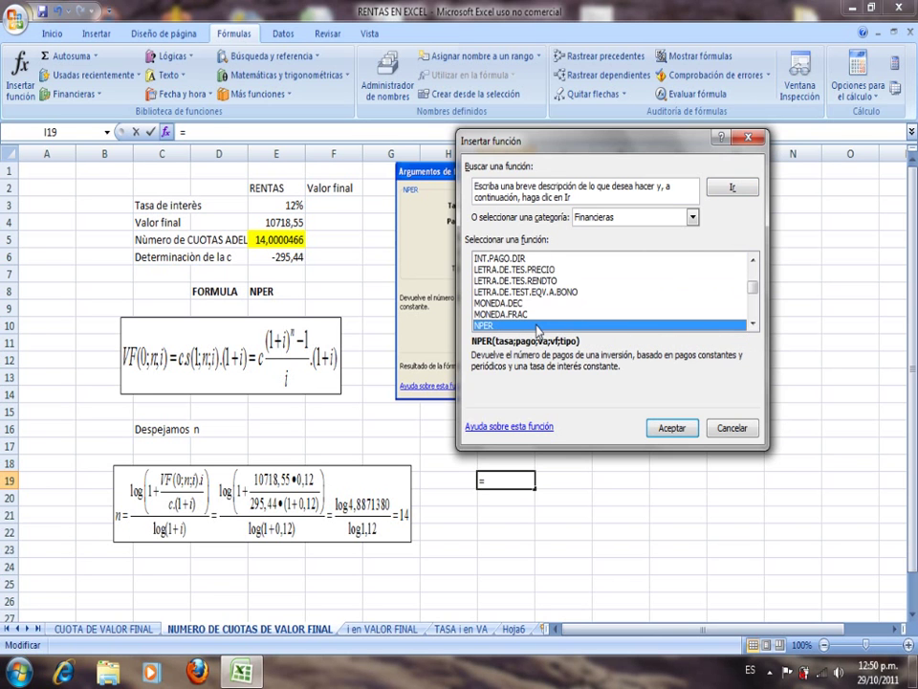
double_click(538, 326)
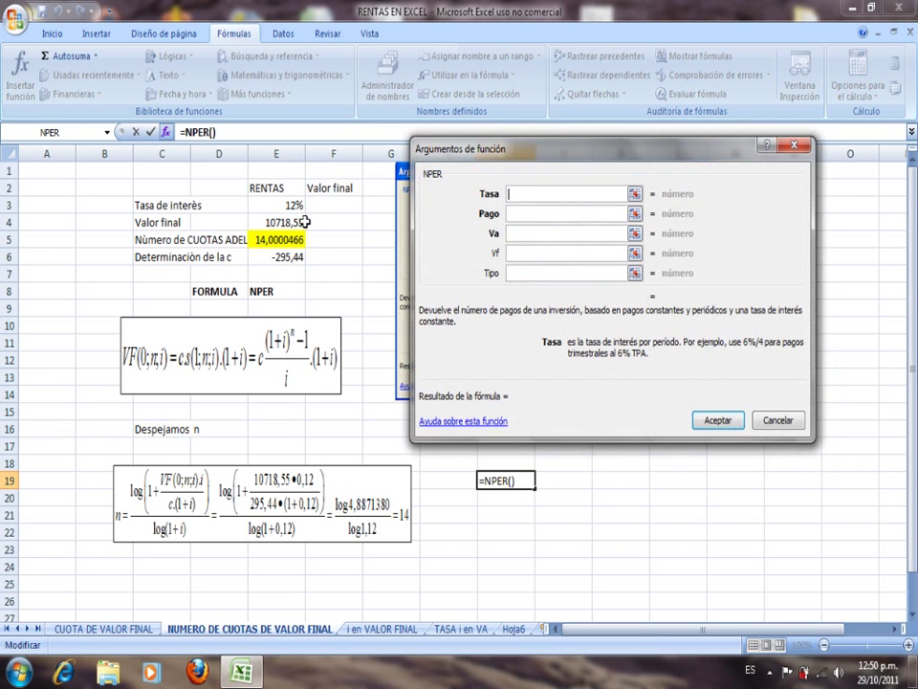
Set the NPER arguments Tasa to E3, Vf to the typed amount 10718,55 and Pago to 295,44, leaving Va empty
click(285, 206)
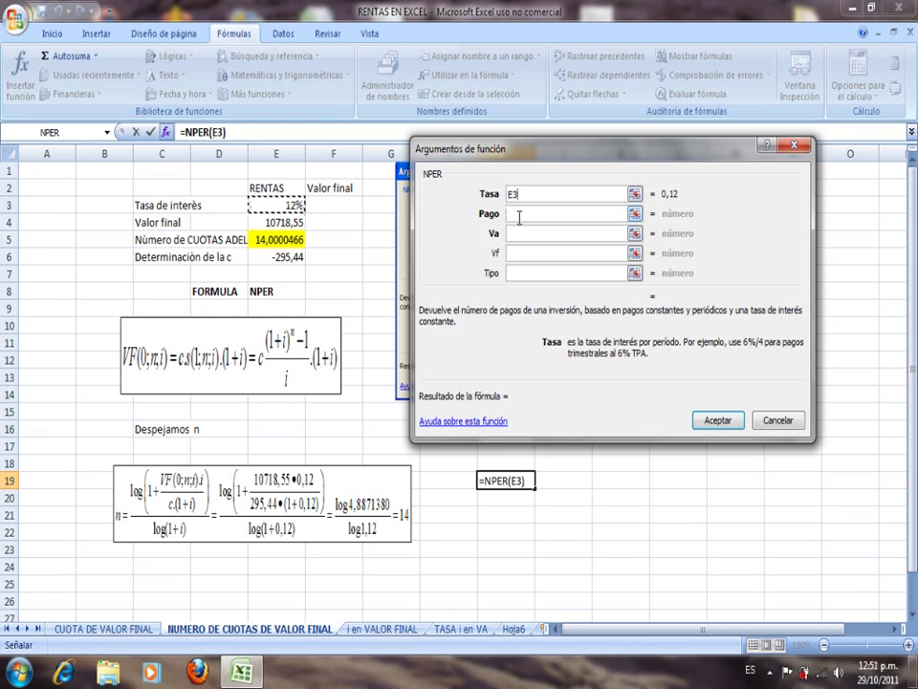
click(520, 217)
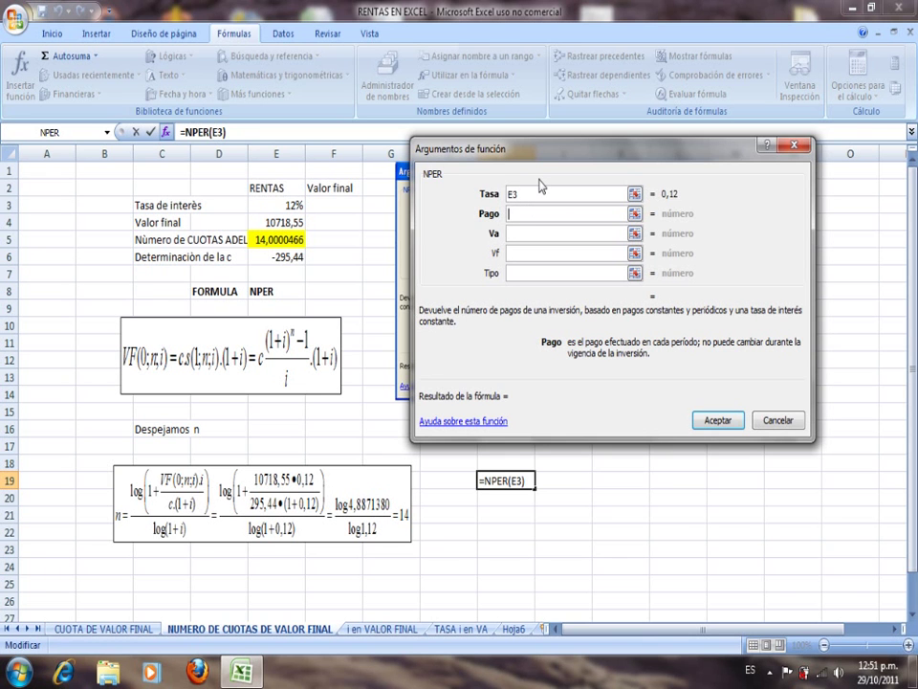
text(10718)
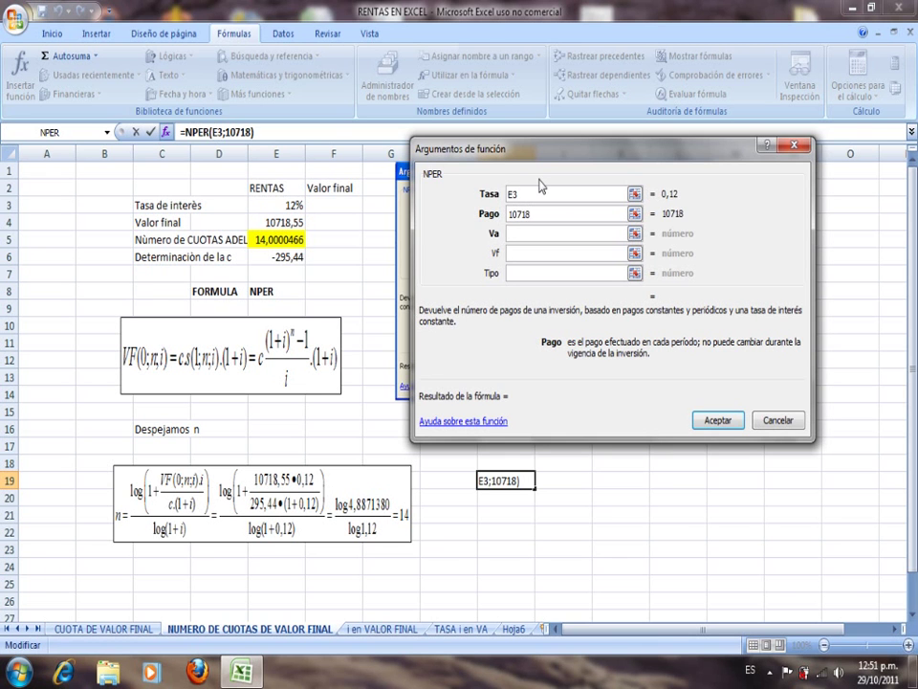
text(,55)
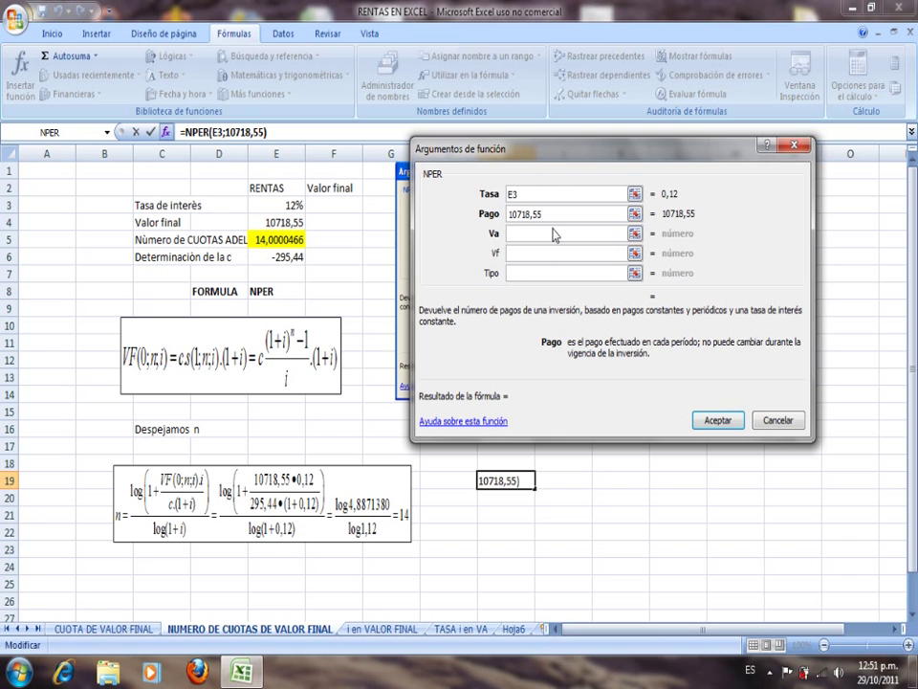
drag(553, 213, 484, 208)
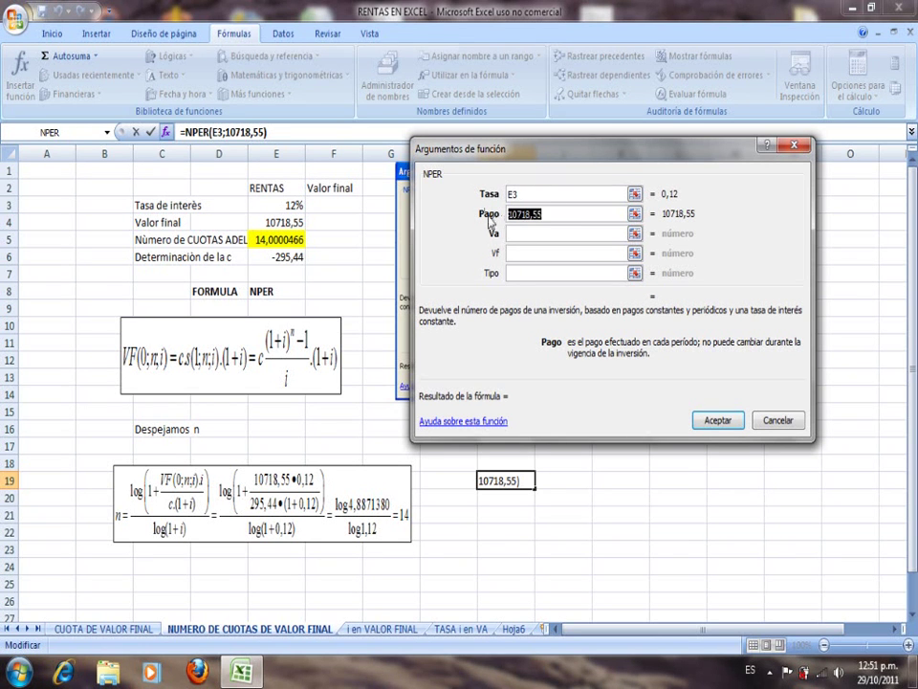
click(519, 254)
key(ctrl+v)
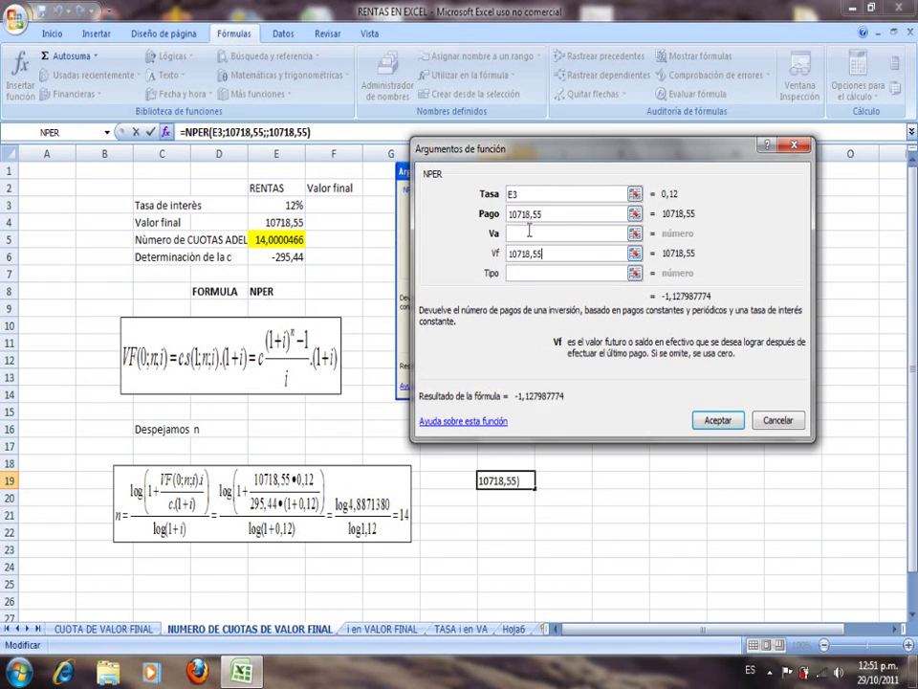
double_click(547, 214)
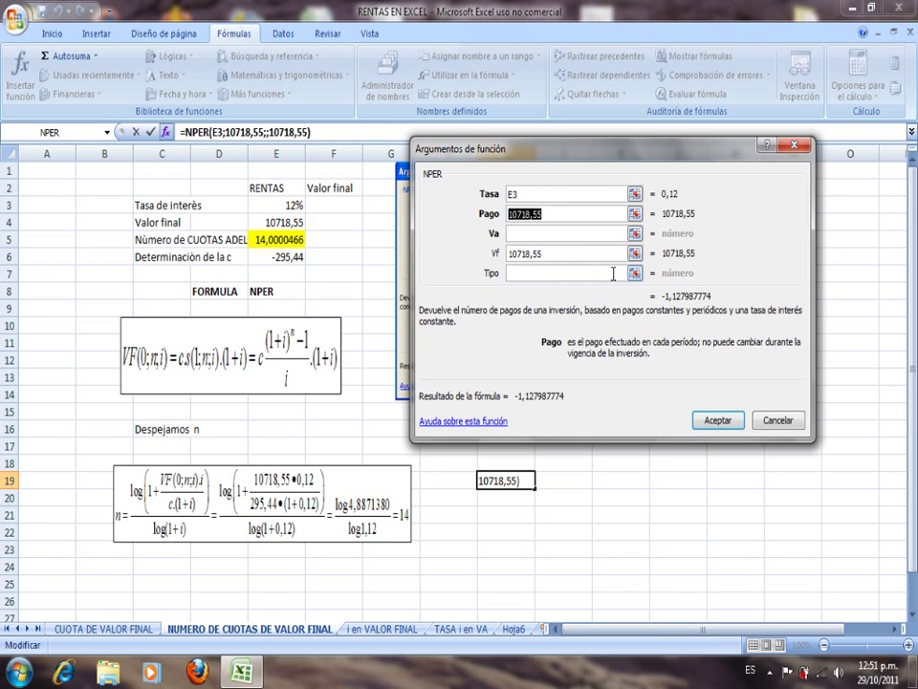
text(295,44)
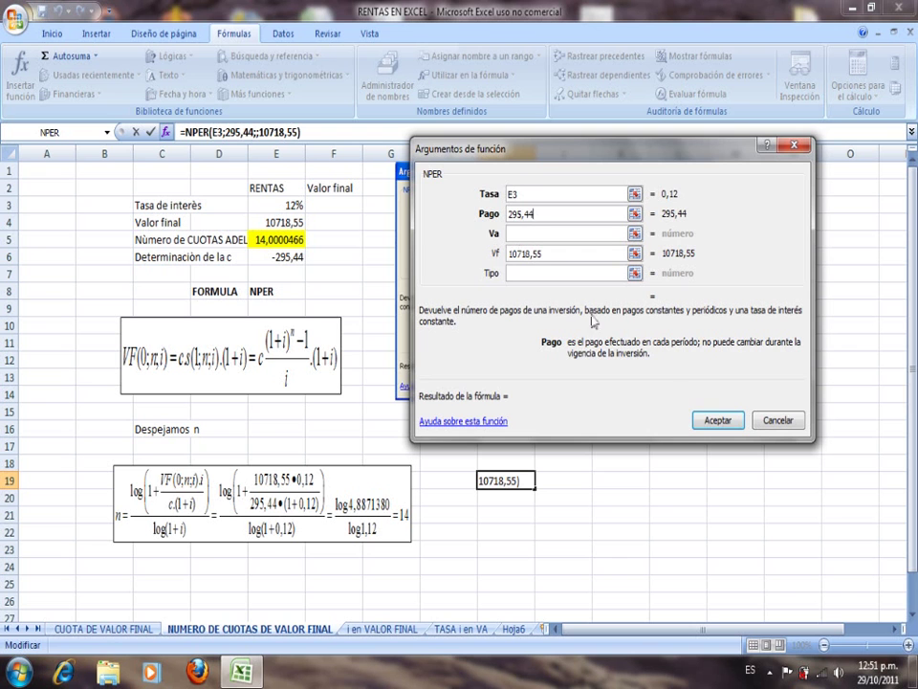
Set Tipo to 1 for advance payments and accept the NPER function in I19
key(Tab)
key(Tab)
key(Tab)
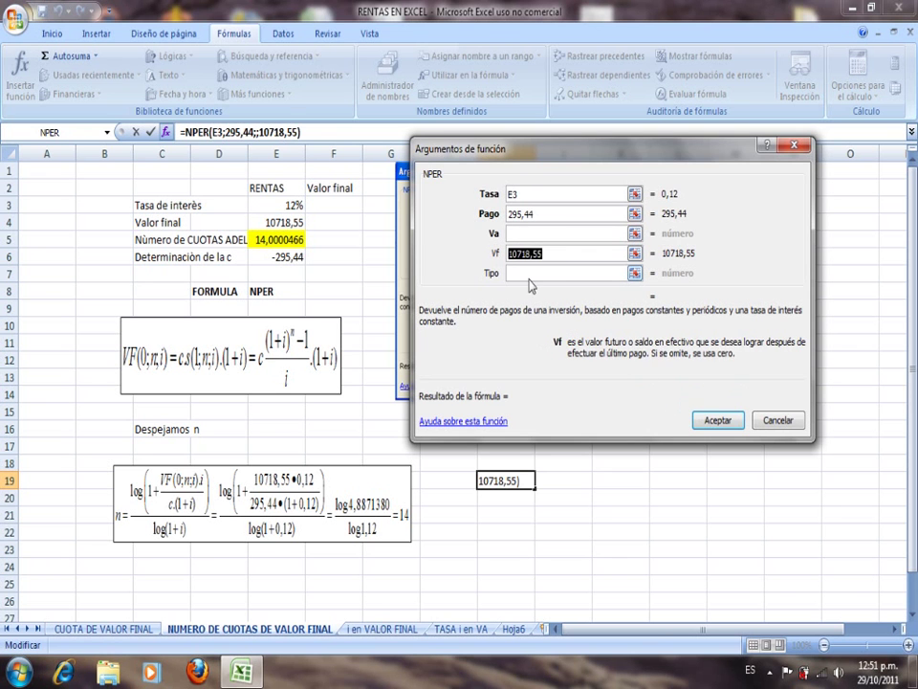
text(1)
click(717, 421)
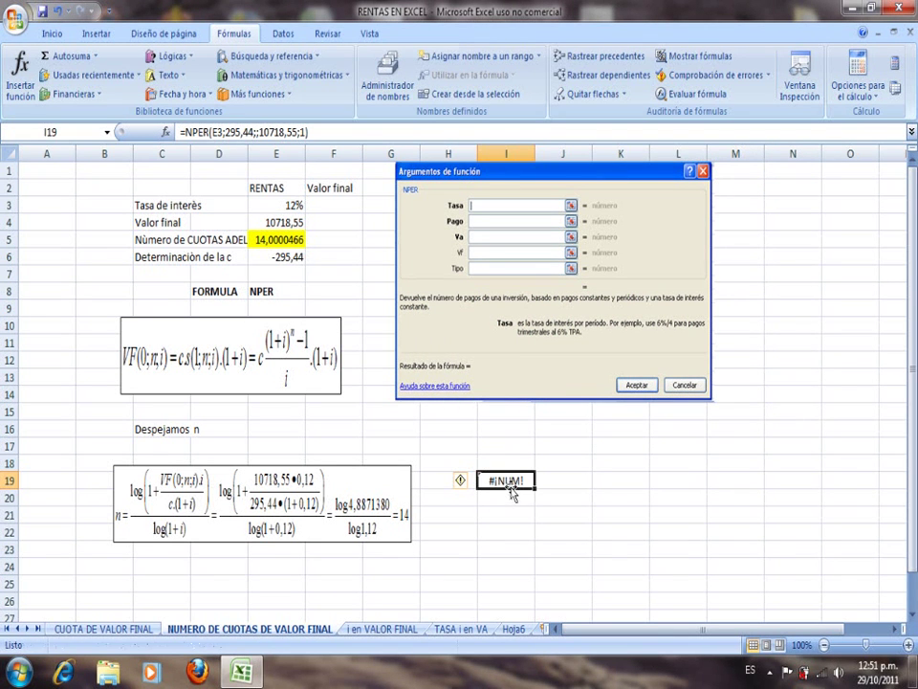
Edit the NPER formula in I19 so that the payment argument is negative, -295,44
double_click(513, 482)
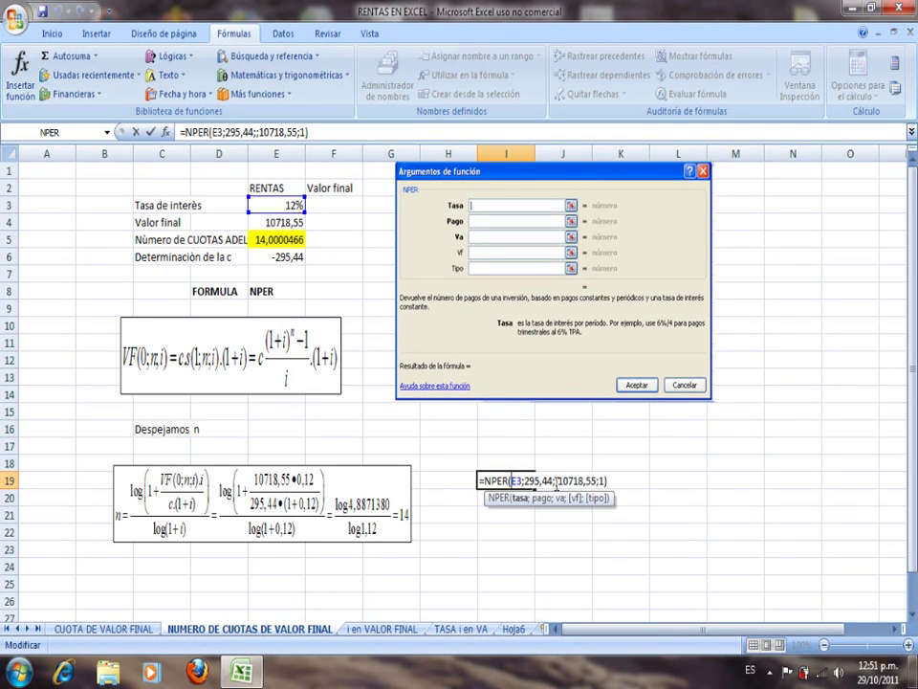
click(524, 481)
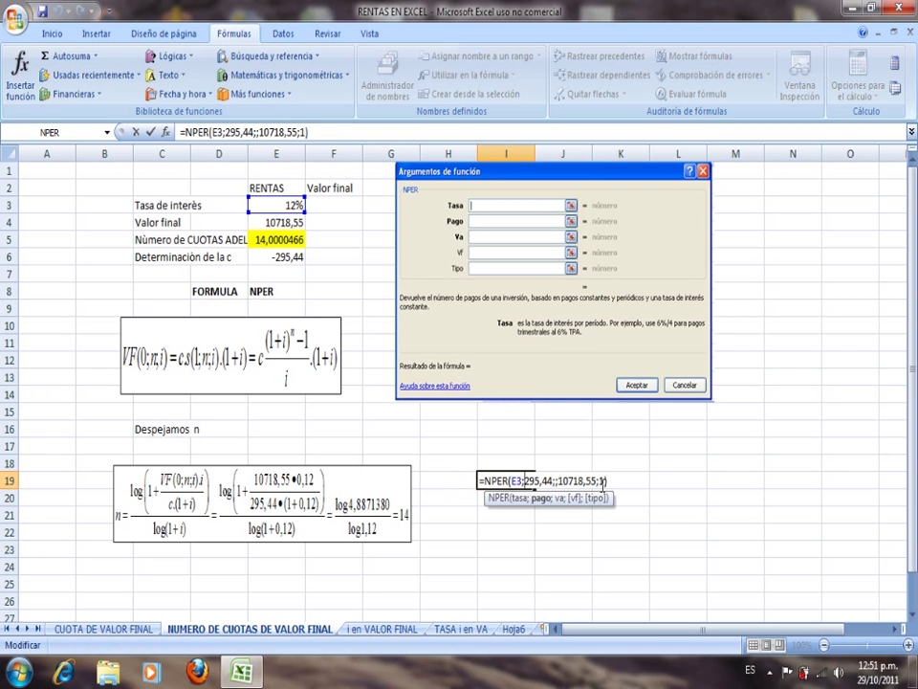
text(-)
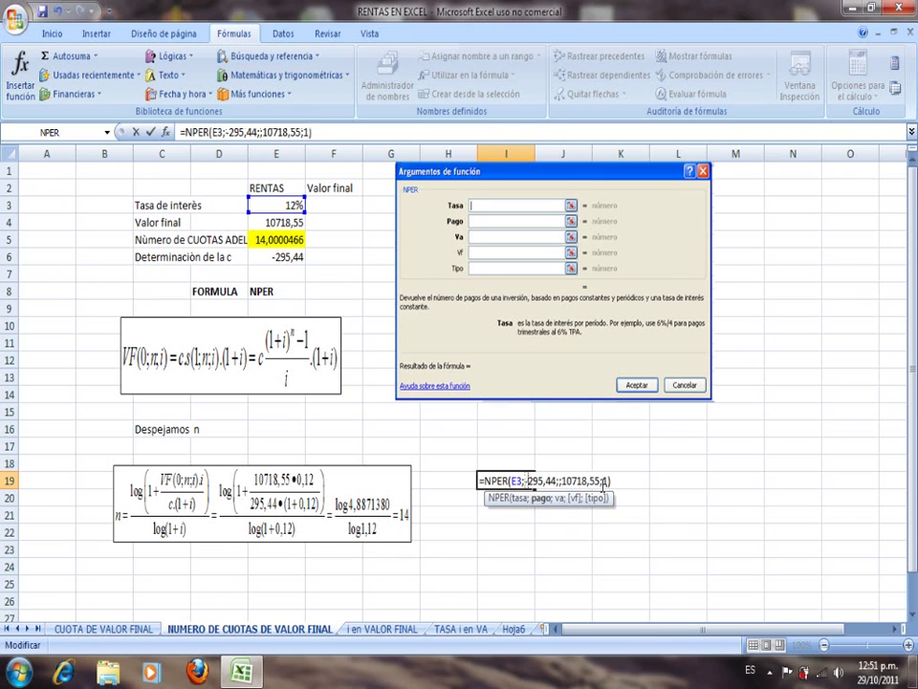
key(Return)
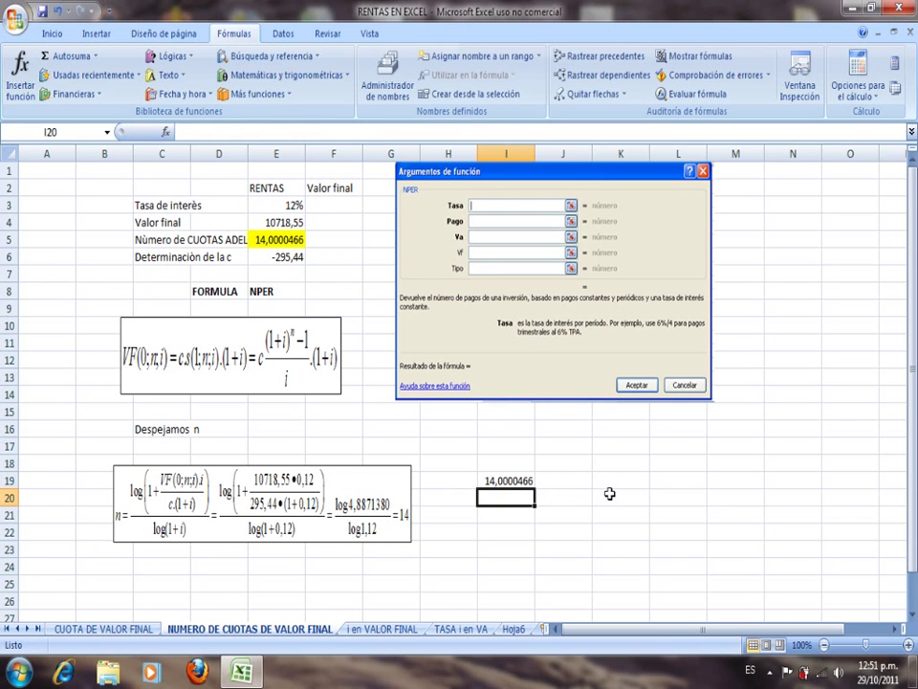
Insert the TASA function from the Financieras category into cell H9 of the sheet i en VALOR FINAL
click(368, 629)
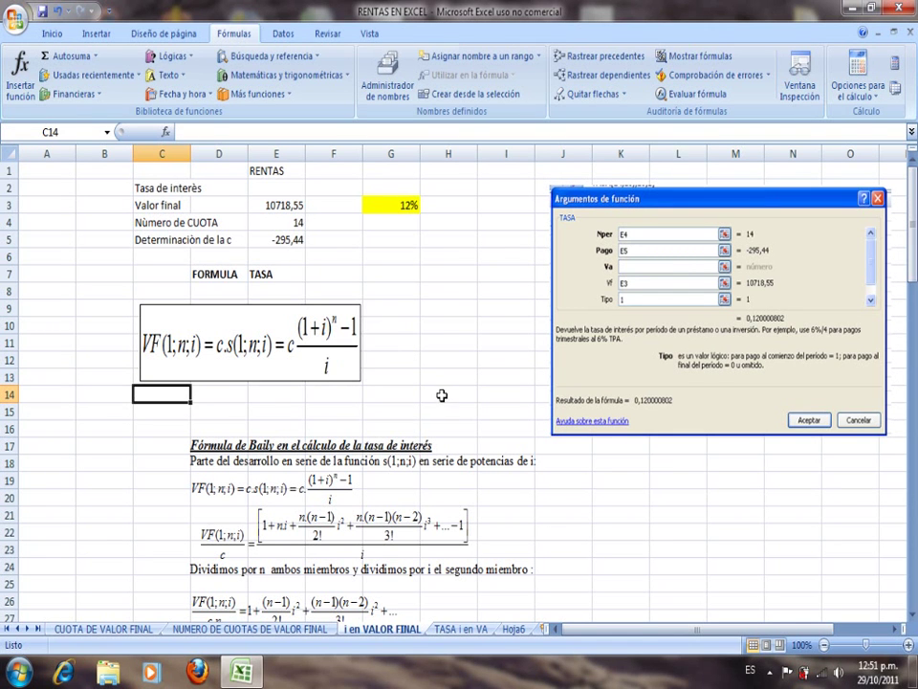
click(445, 307)
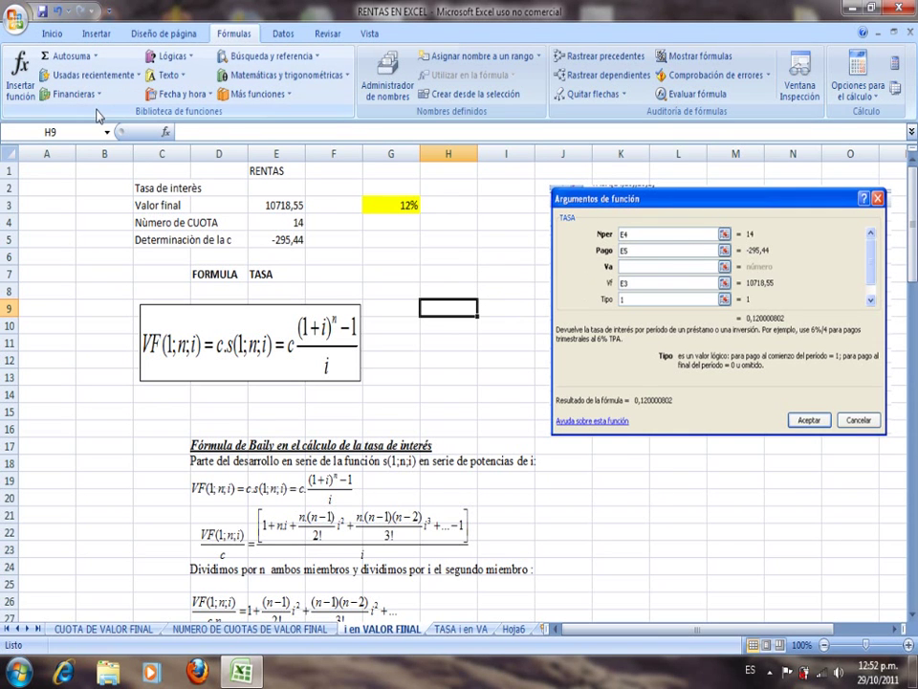
click(20, 71)
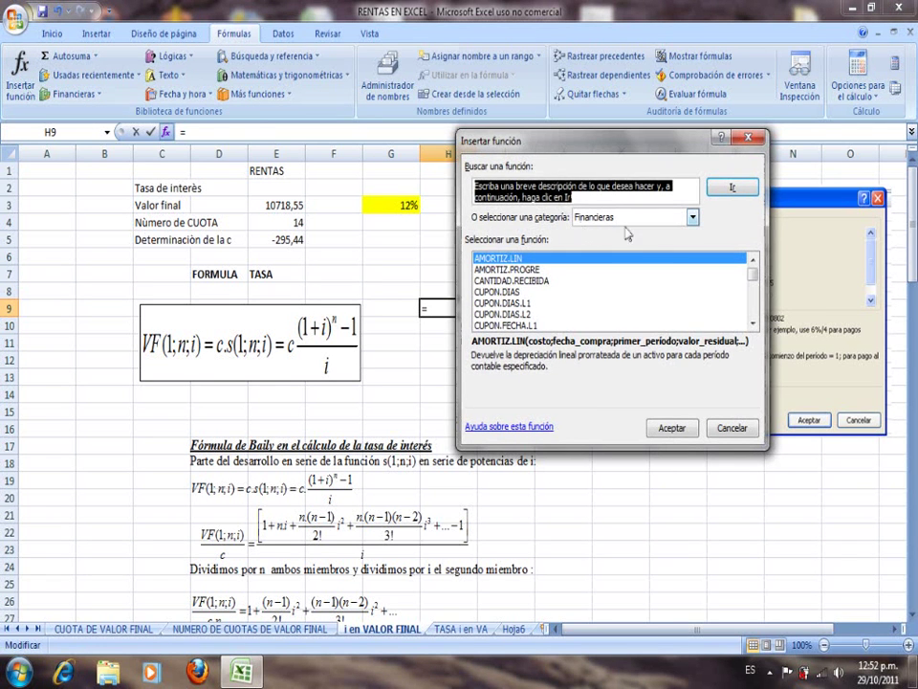
click(523, 313)
key(Down)
key(Down)
key(Down)
key(Down)
key(Down)
key(Down)
key(Down)
key(Down)
key(Down)
key(Down)
key(Down)
key(Down)
key(Down)
key(Down)
key(Down)
key(Down)
key(Down)
key(Down)
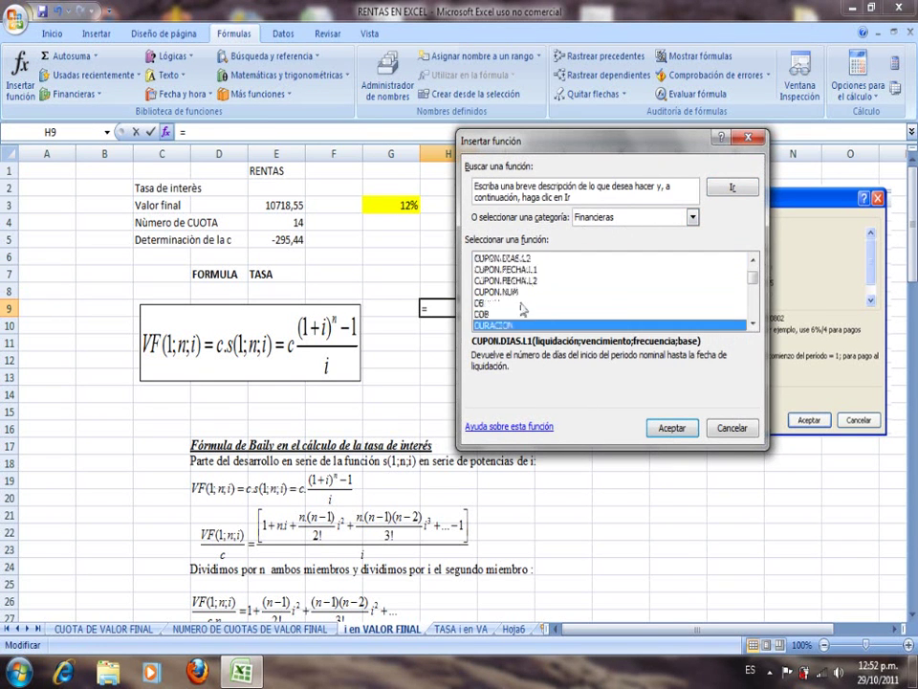
key(Down)
key(Down)
key(Down)
key(Down)
key(Down)
key(Down)
key(Down)
key(Down)
key(Down)
key(Down)
key(Down)
key(Down)
key(Down)
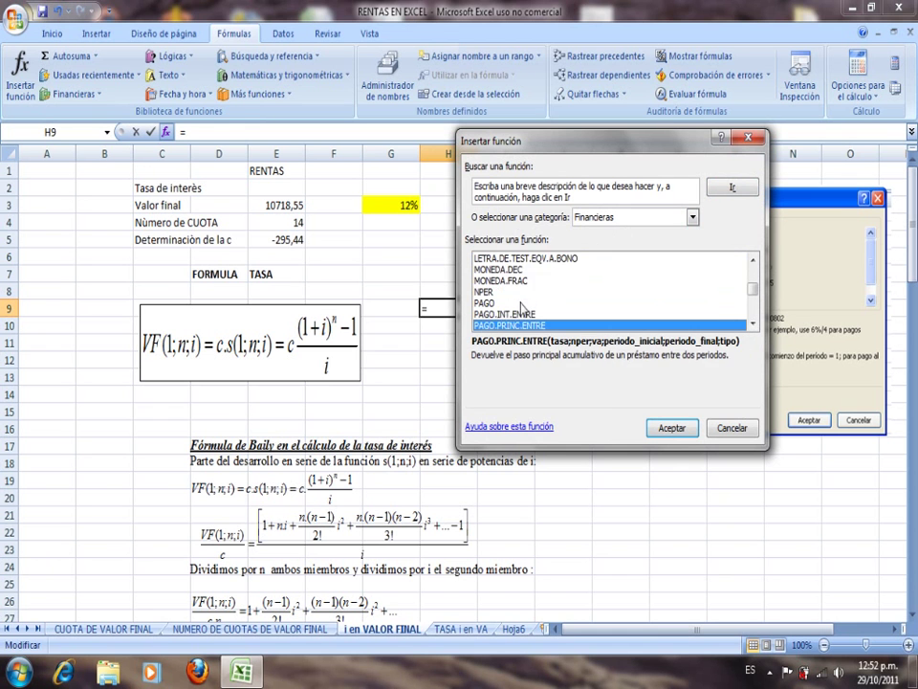
key(Down)
key(Down)
key(Down)
key(Down)
key(Down)
key(Down)
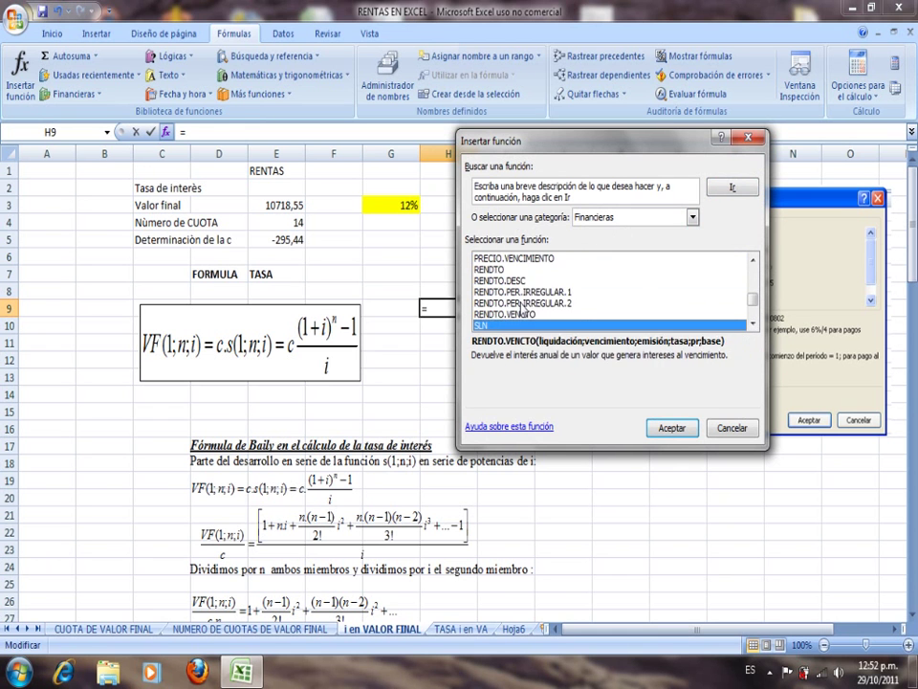
key(Up)
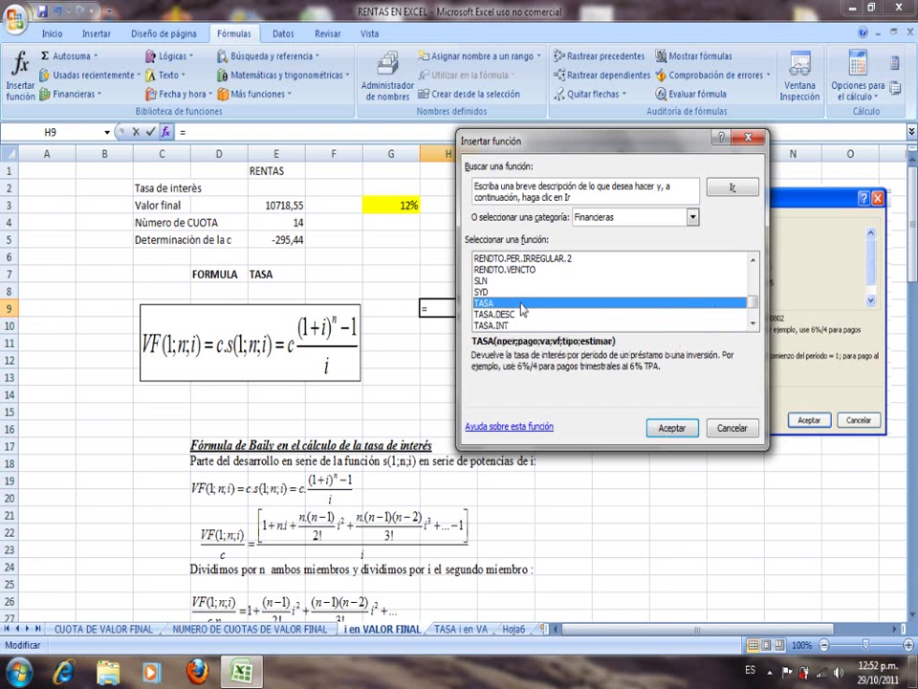
key(Return)
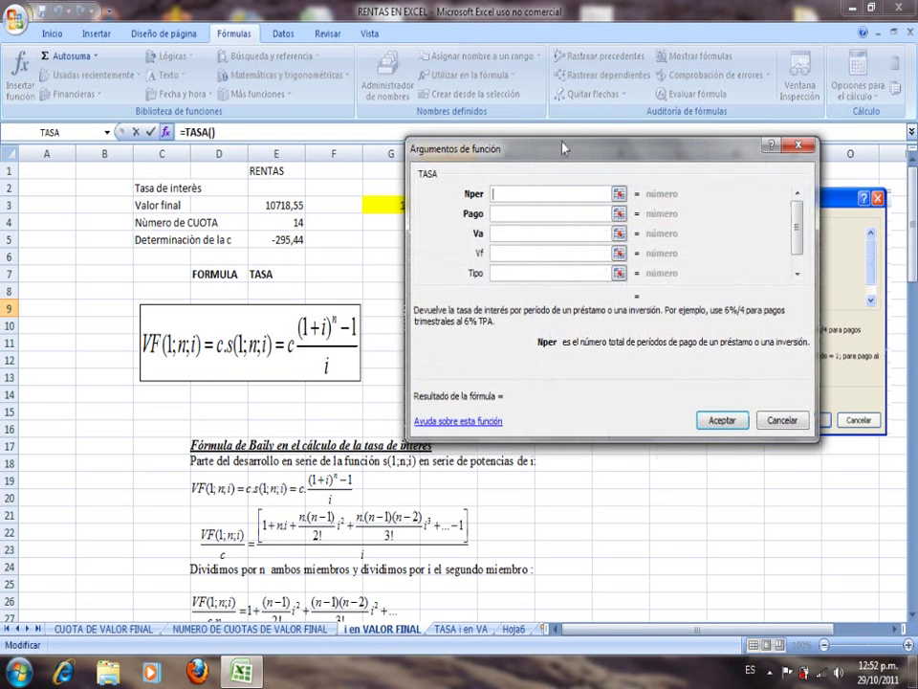
Set the TASA arguments Nper to 14, Pago to E5, Vf to E3 and Tipo to 1, leaving Va empty, and accept the function
drag(562, 149, 667, 150)
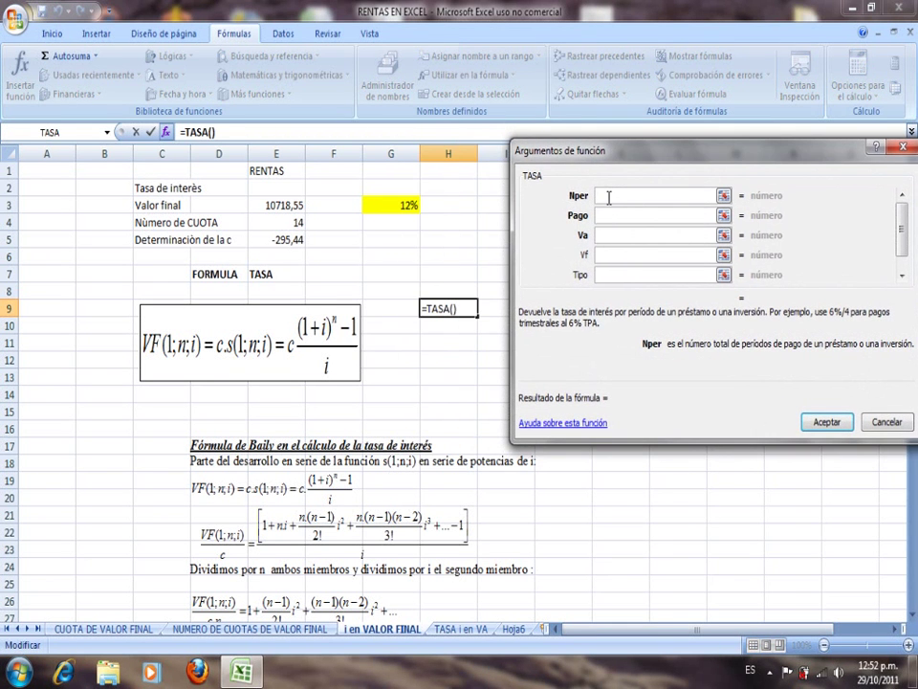
text(14)
click(604, 215)
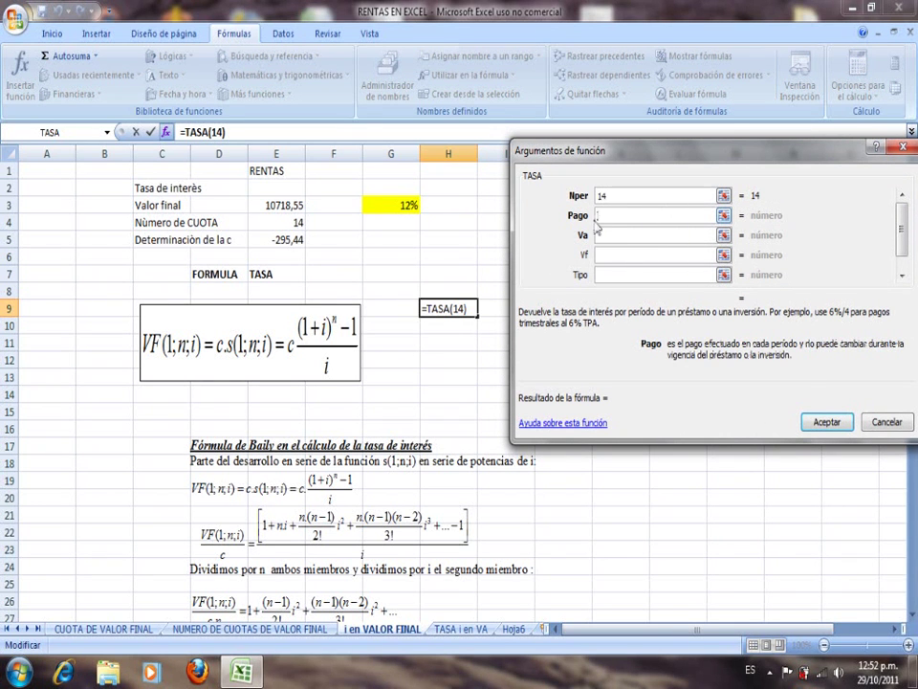
click(285, 240)
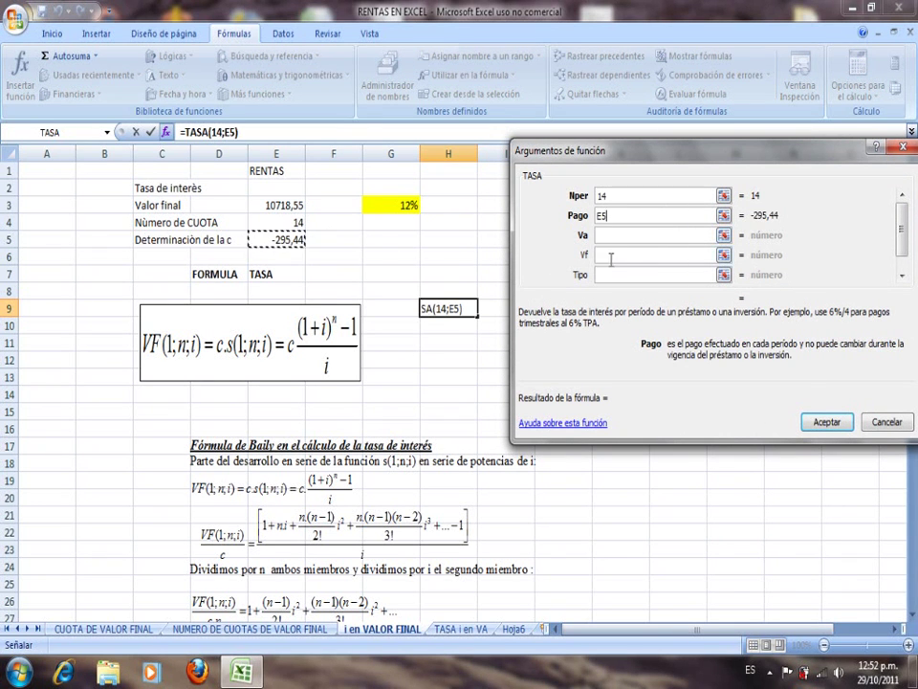
click(613, 256)
click(281, 205)
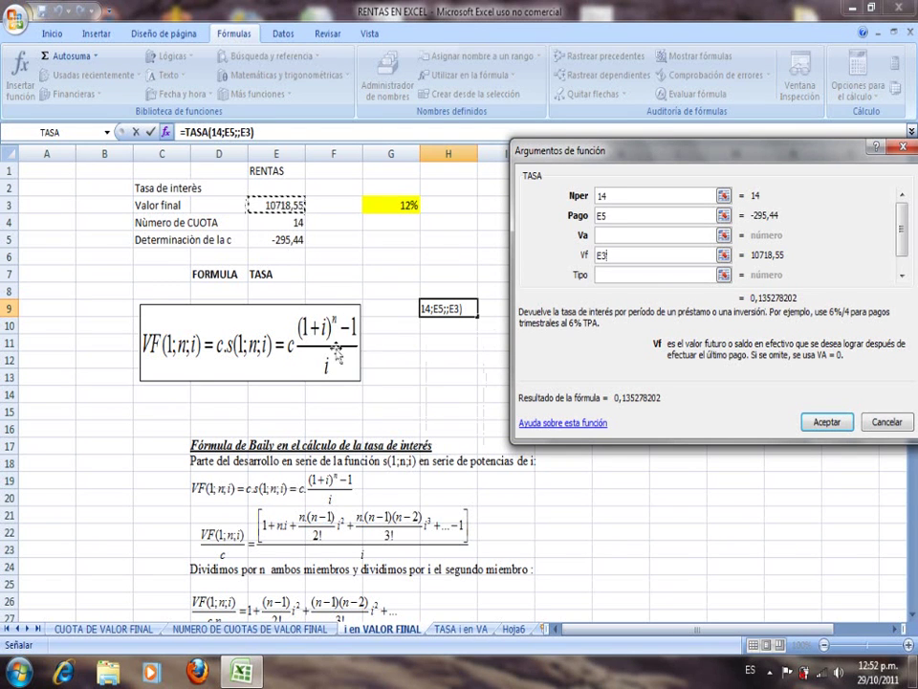
click(607, 276)
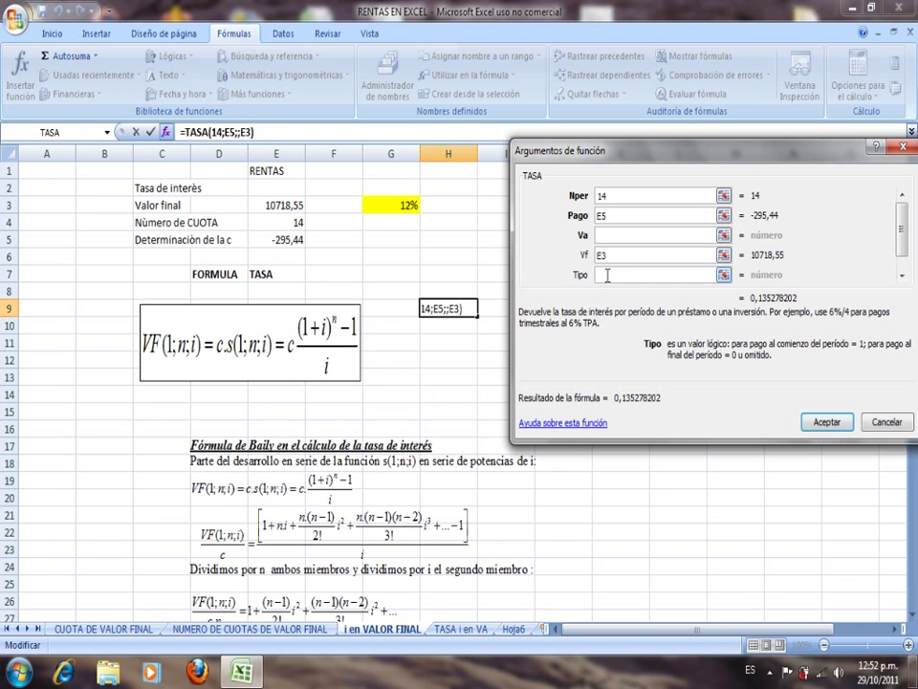
text(1)
click(827, 421)
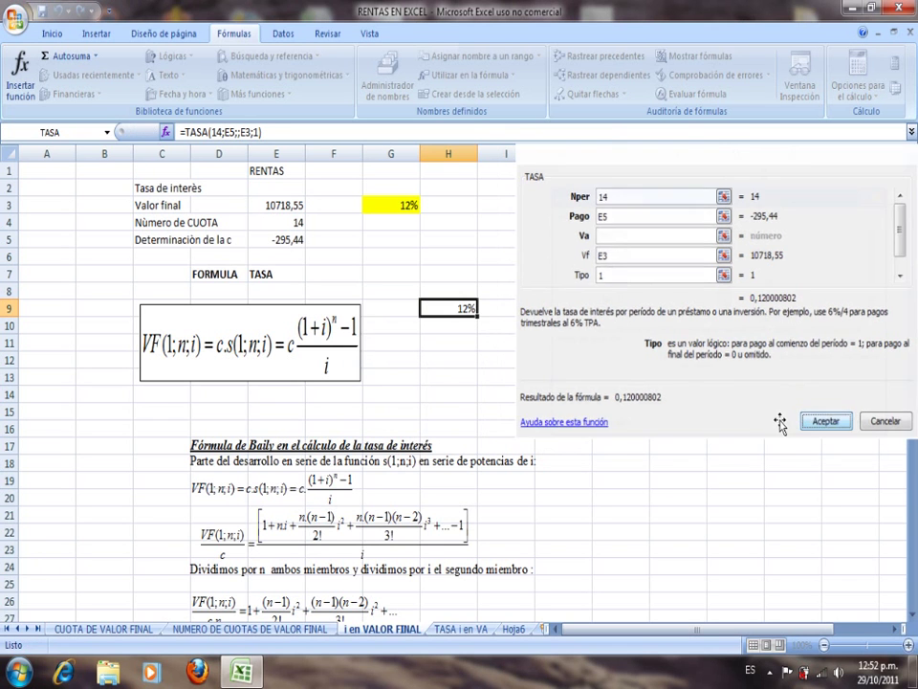
Edit the boxed VF equation below the TASA label, inserting .(1+i) after c.s(1;n;i) and appending (1+i) after the fraction
double_click(229, 349)
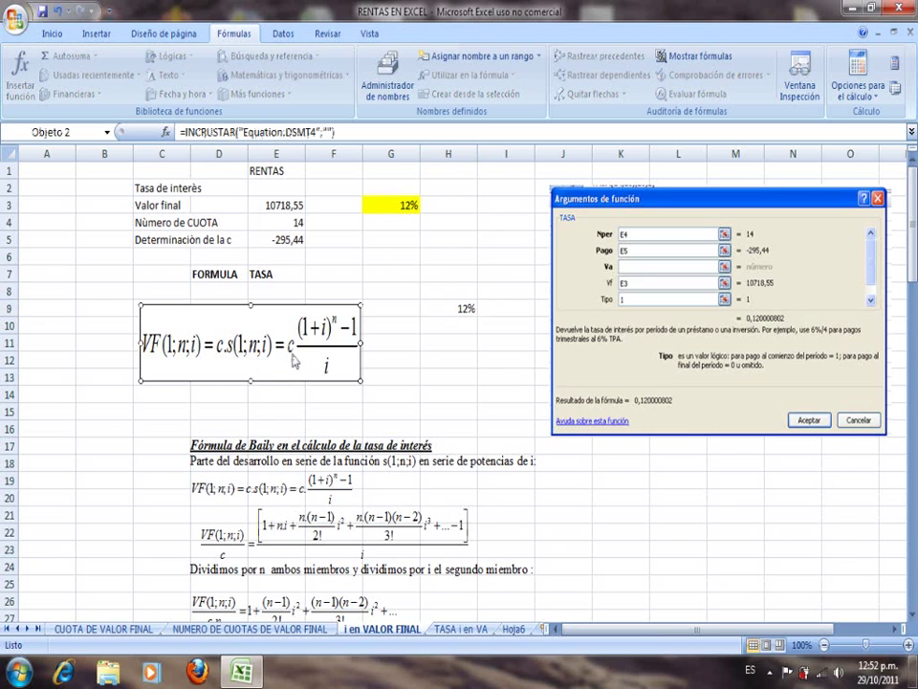
click(411, 458)
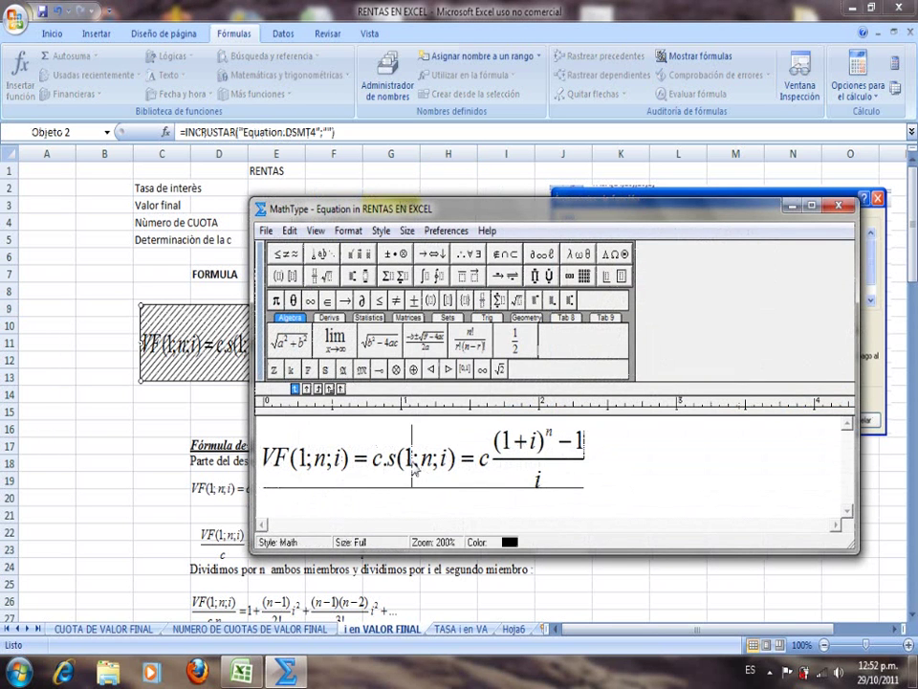
key(Right)
key(Right)
key(Right)
key(Right)
key(Right)
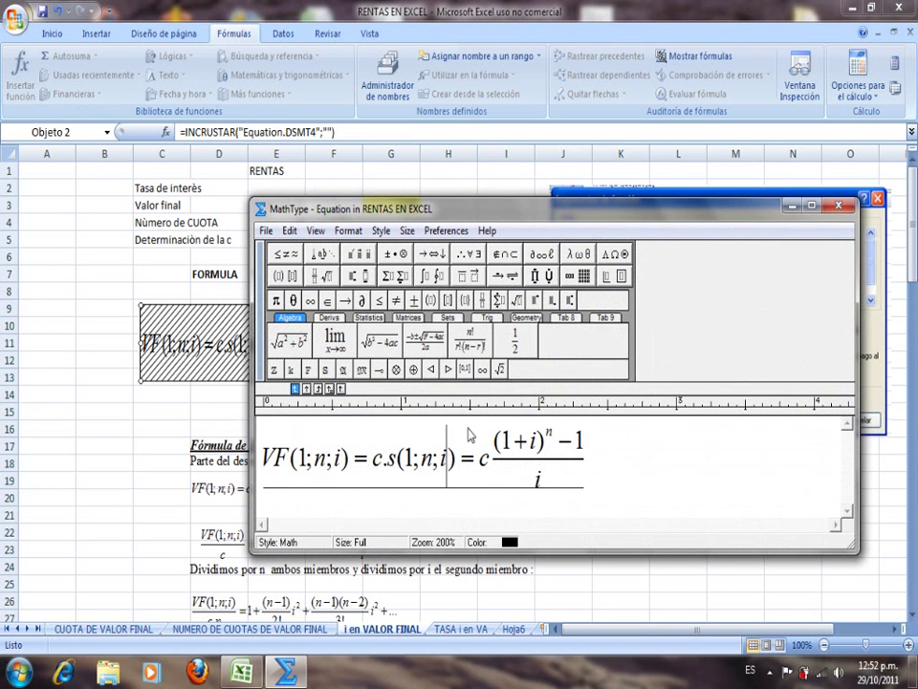
text(.(1+i)
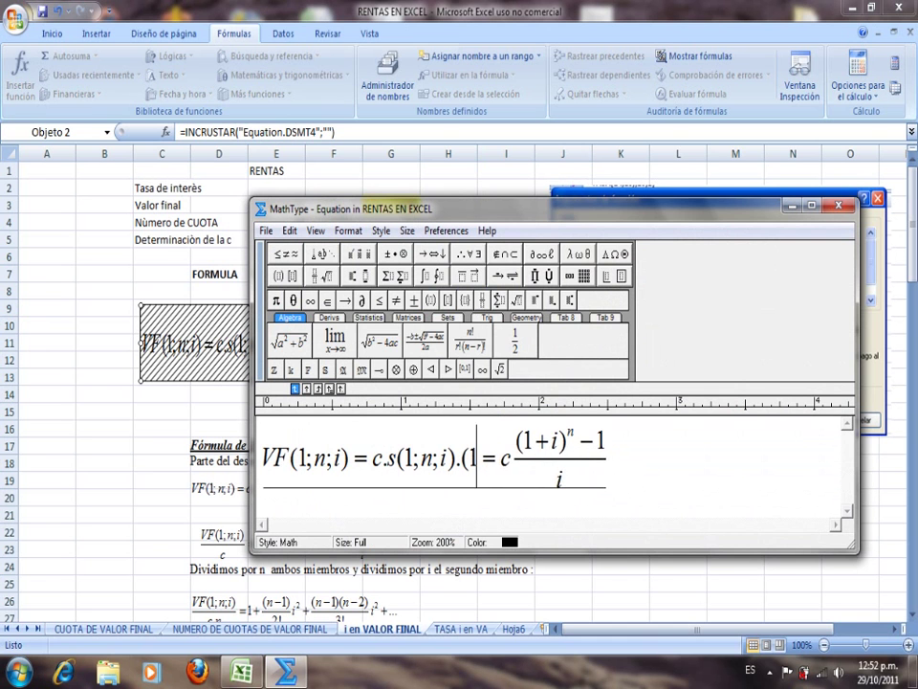
text())
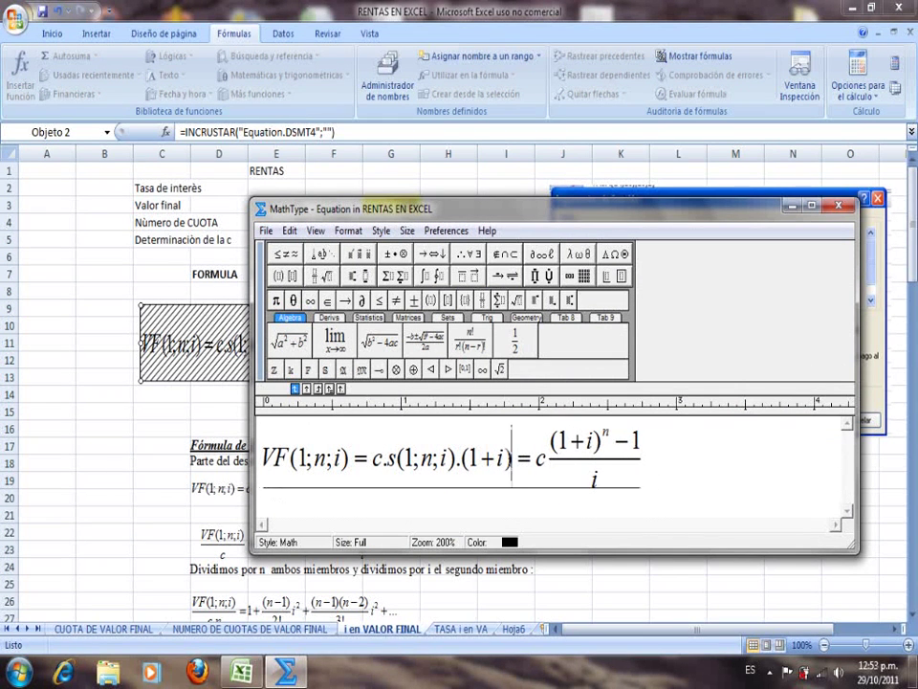
click(651, 463)
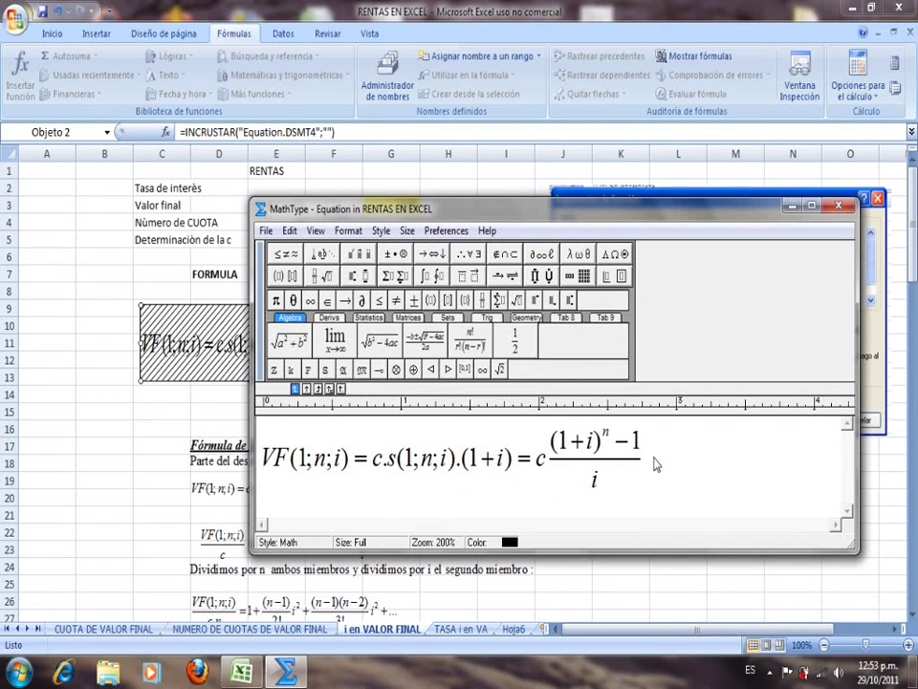
text((1+i))
Change the equation's left side to VF(0;n;i) and save the edited equation back into the sheet
click(308, 464)
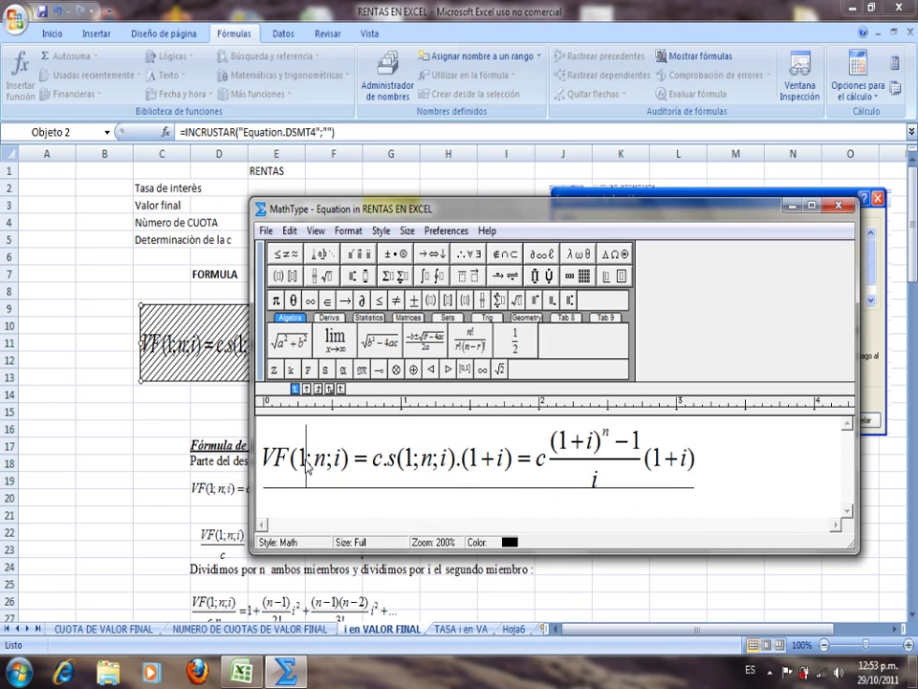
key(BackSpace)
text(0)
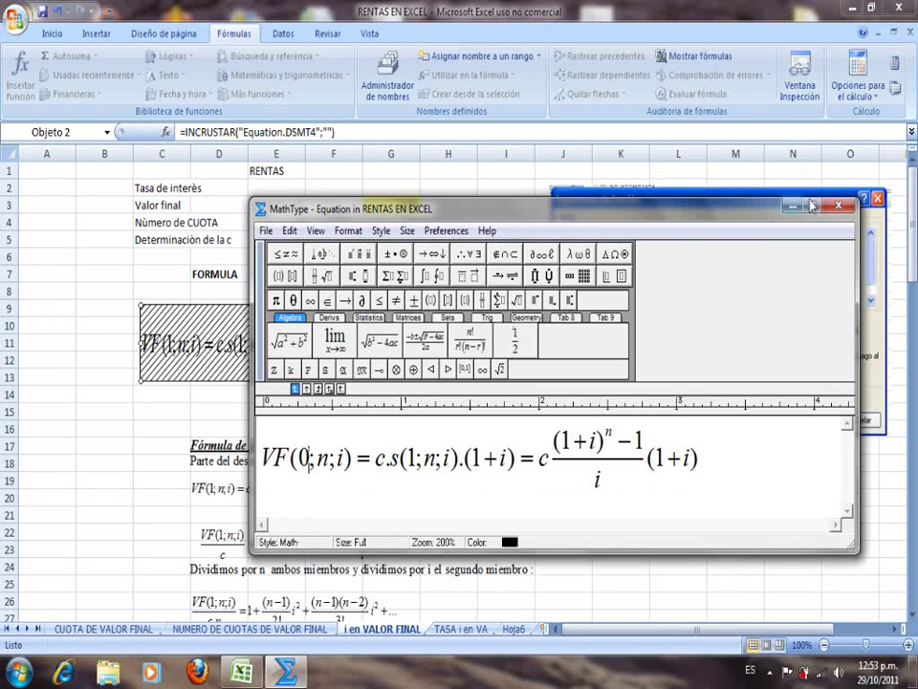
click(837, 205)
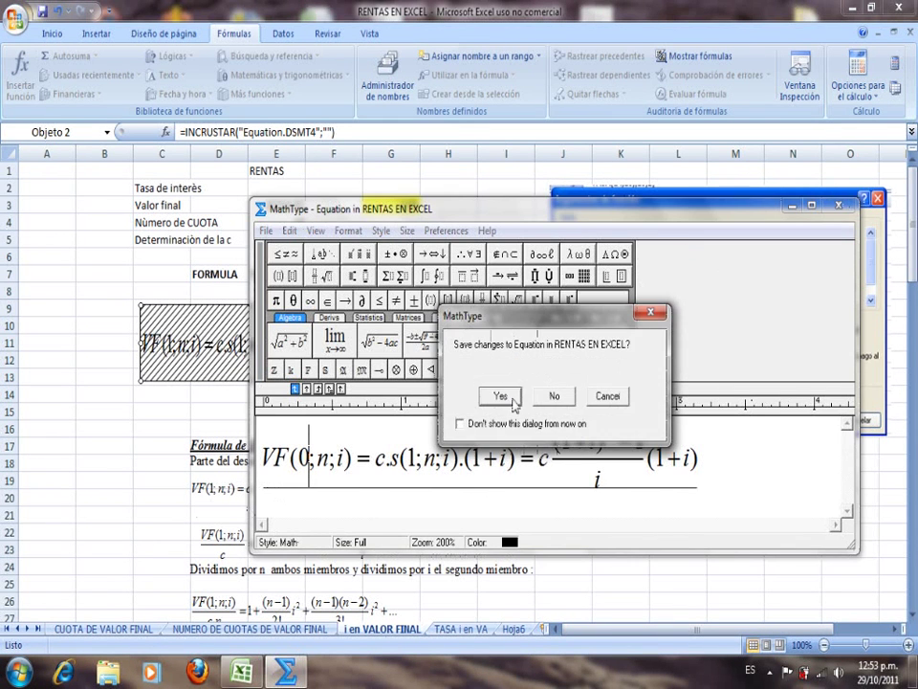
click(501, 396)
click(313, 394)
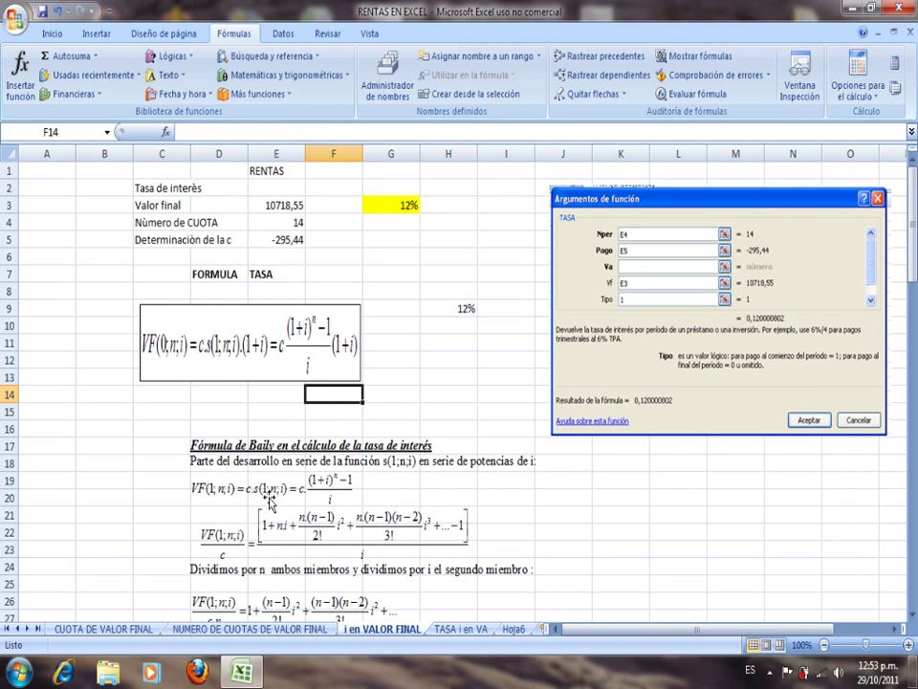
Examine the derivation of Baily's interest rate formula and the solved exercise with deposits of $ 620 below it
scroll(292, 430, down, 2)
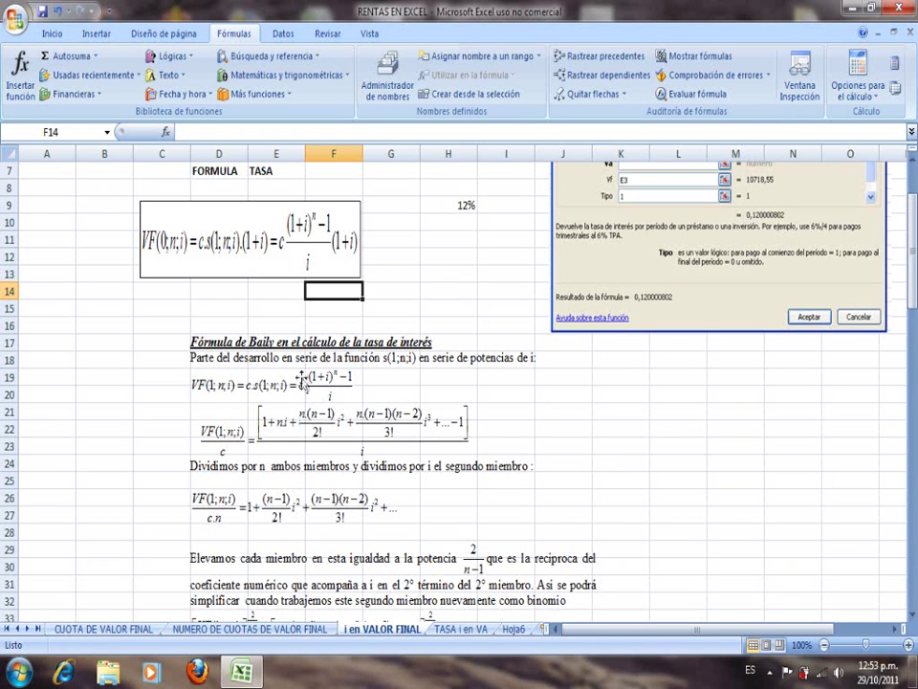
scroll(293, 427, down, 2)
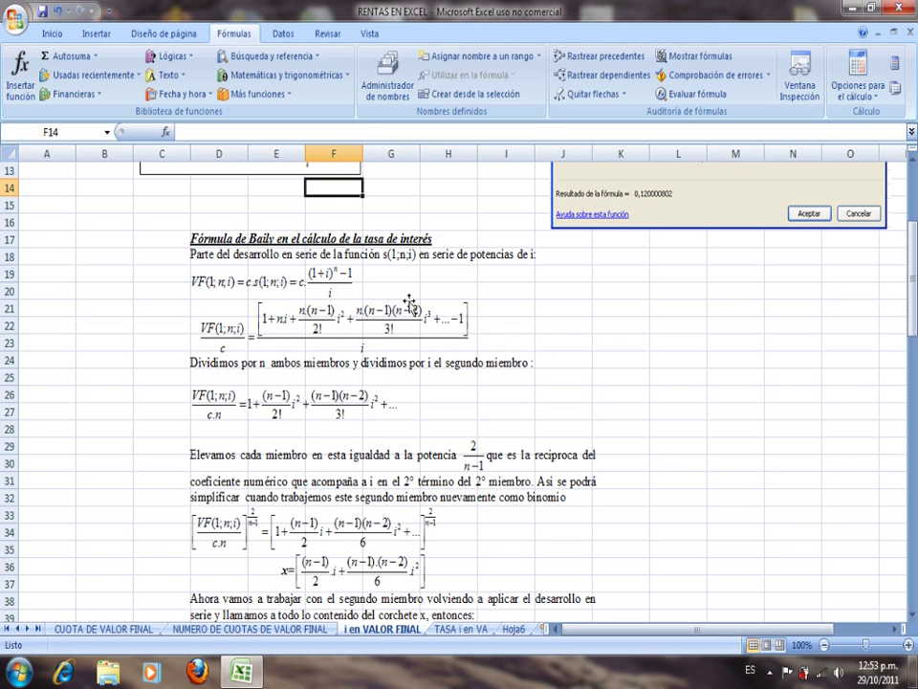
scroll(444, 457, down, 3)
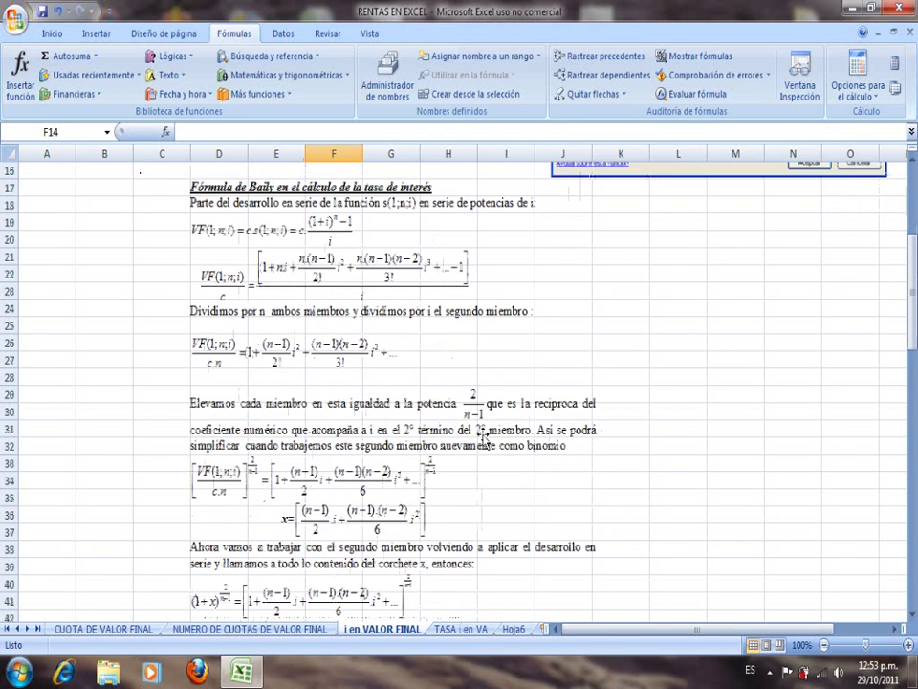
scroll(392, 421, down, 7)
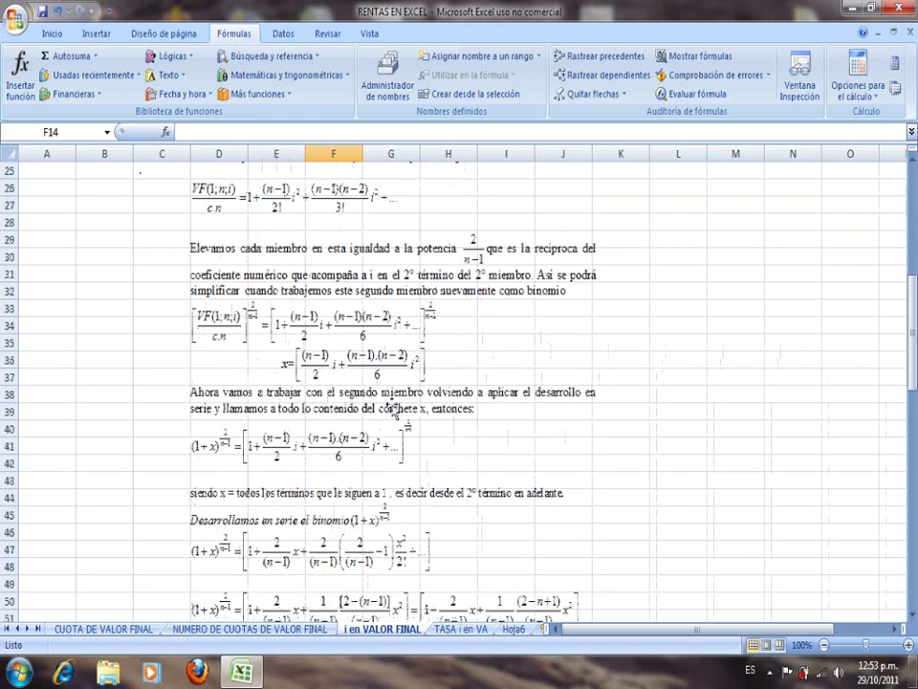
scroll(389, 459, down, 9)
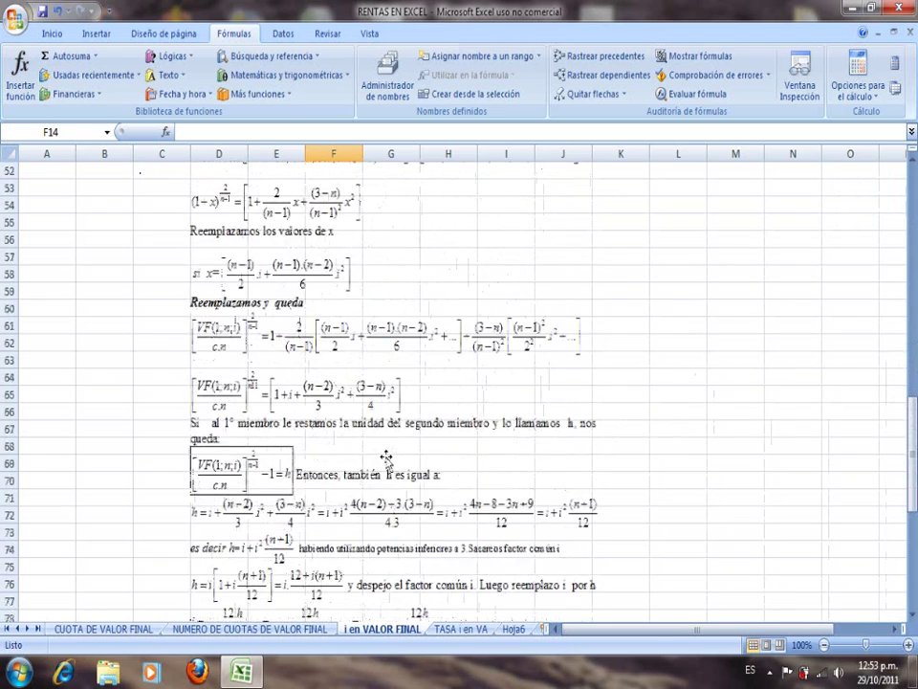
click(256, 509)
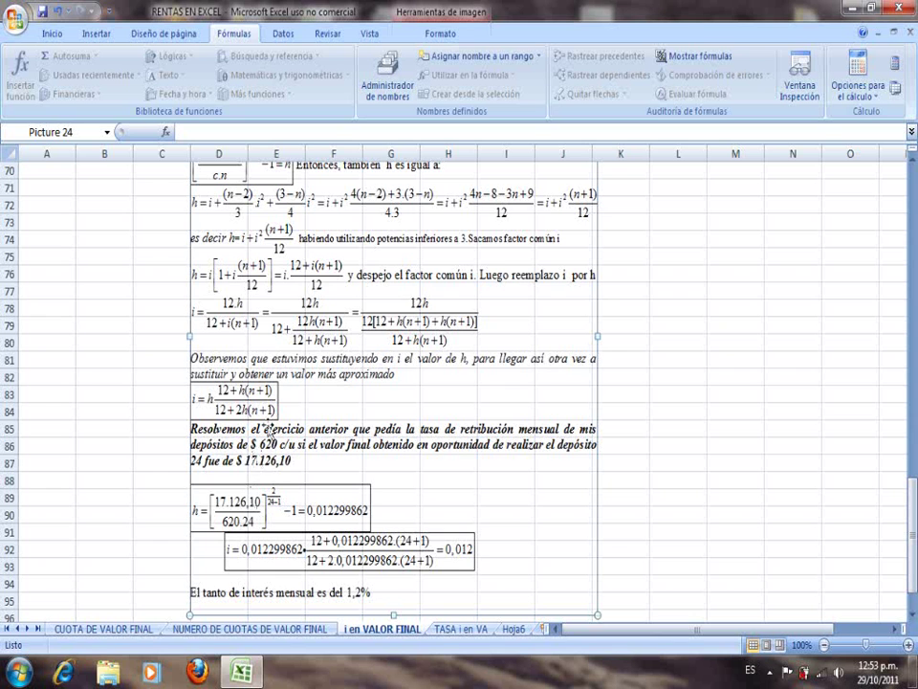
scroll(215, 277, up, 1)
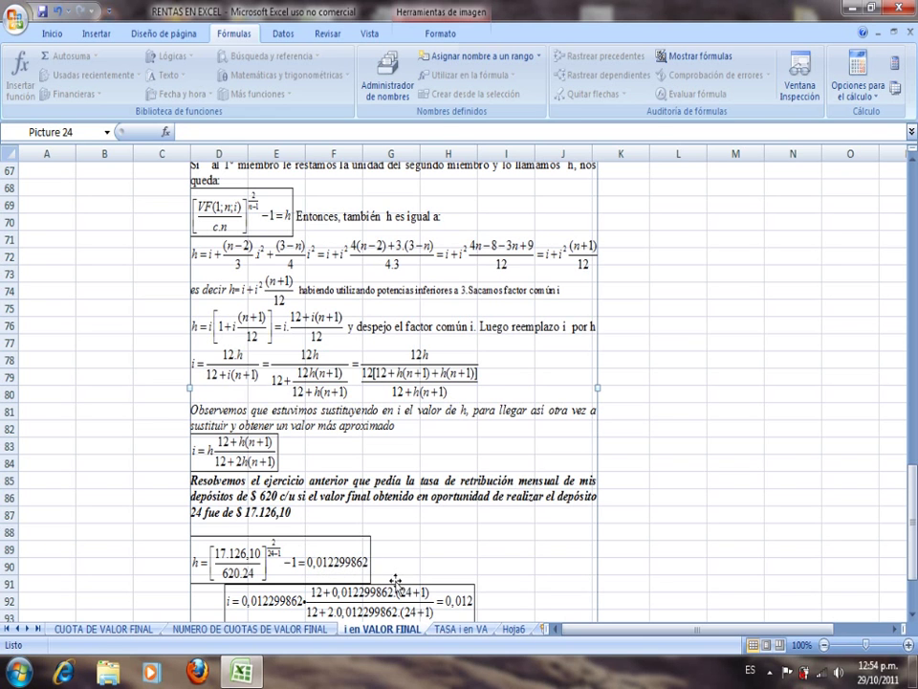
scroll(406, 565, down, 1)
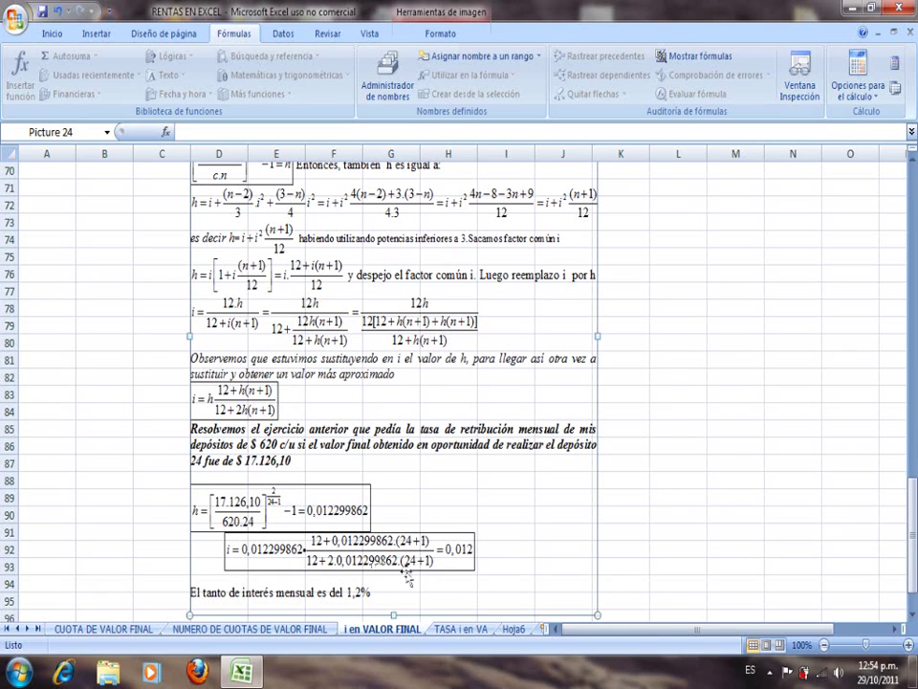
Insert the financial function TASA in cell L87, beside the solved $ 620 deposit exercise
click(672, 457)
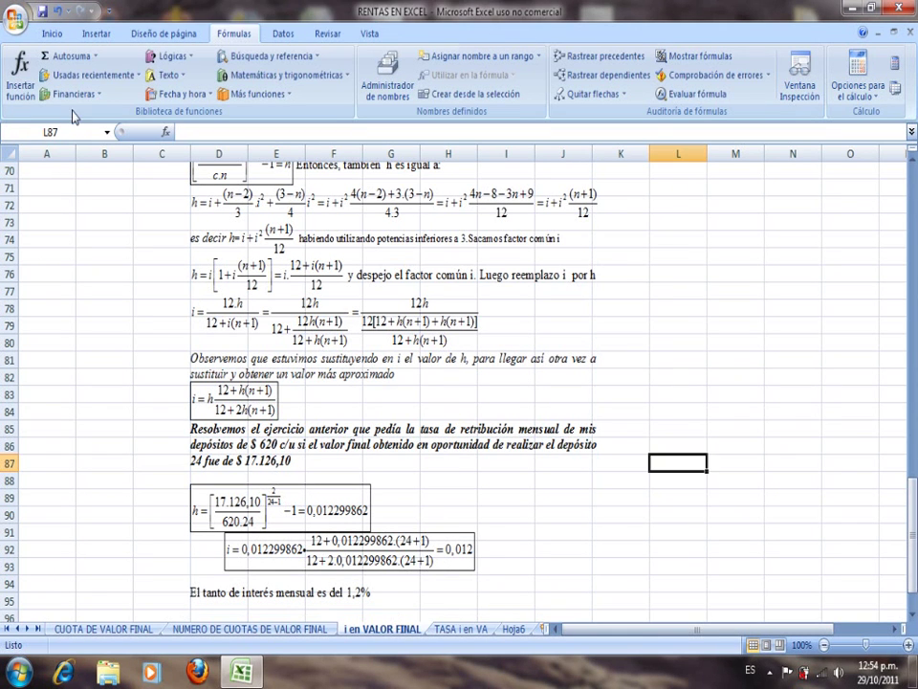
click(22, 82)
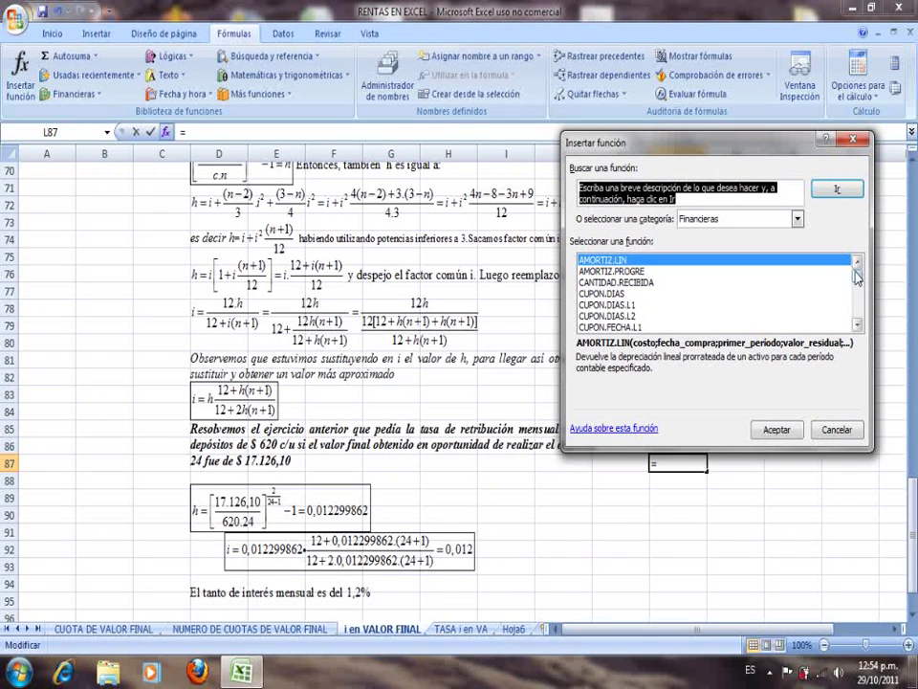
drag(858, 274, 858, 309)
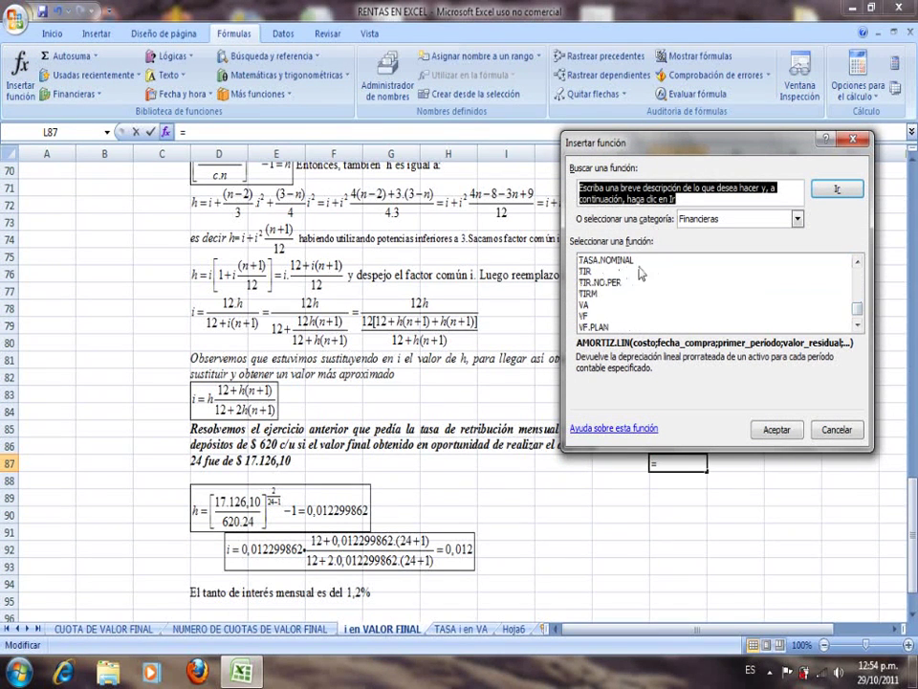
scroll(597, 268, up, 1)
click(590, 260)
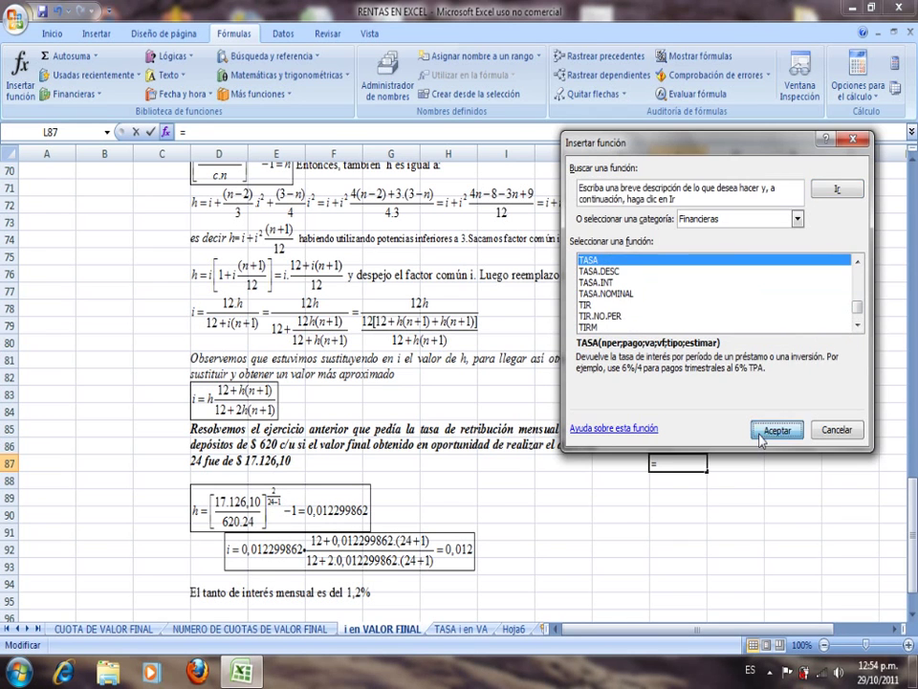
click(777, 429)
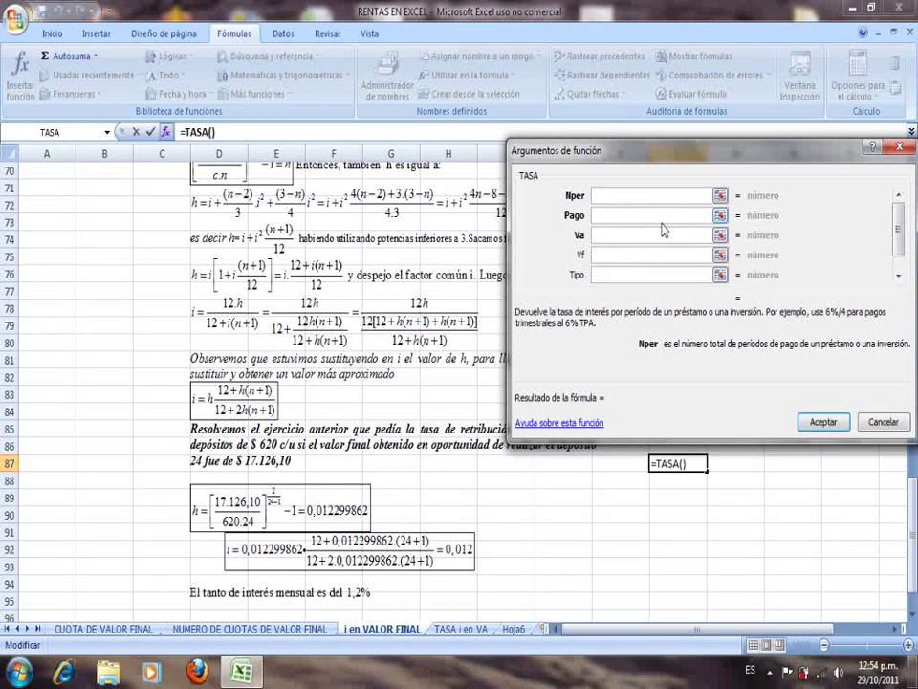
Set the TASA arguments Nper to 24 and Pago to 17126,10, and copy the Pago amount into Vf
text(24)
click(615, 217)
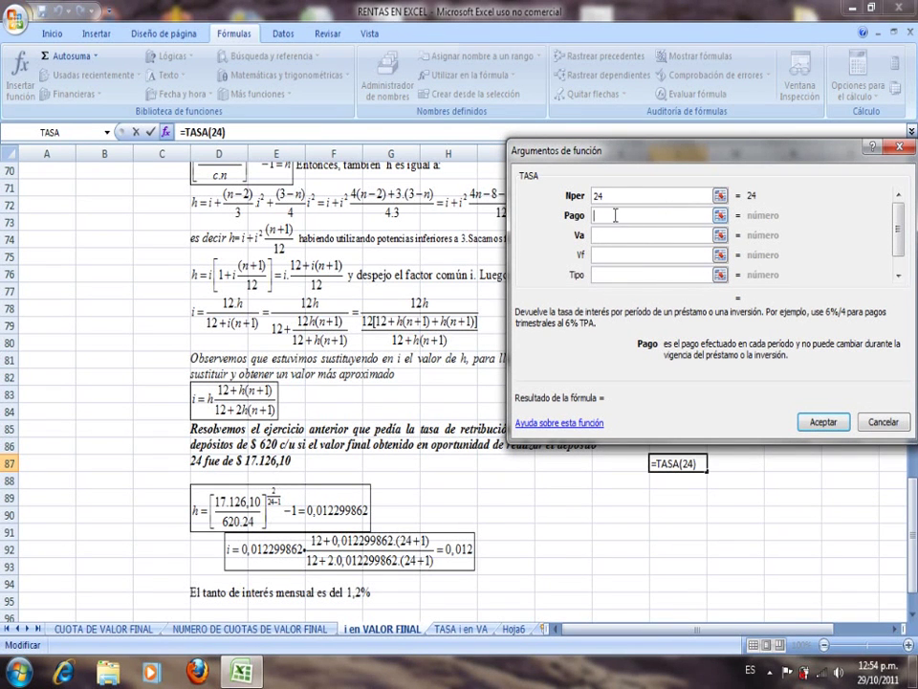
text(1712)
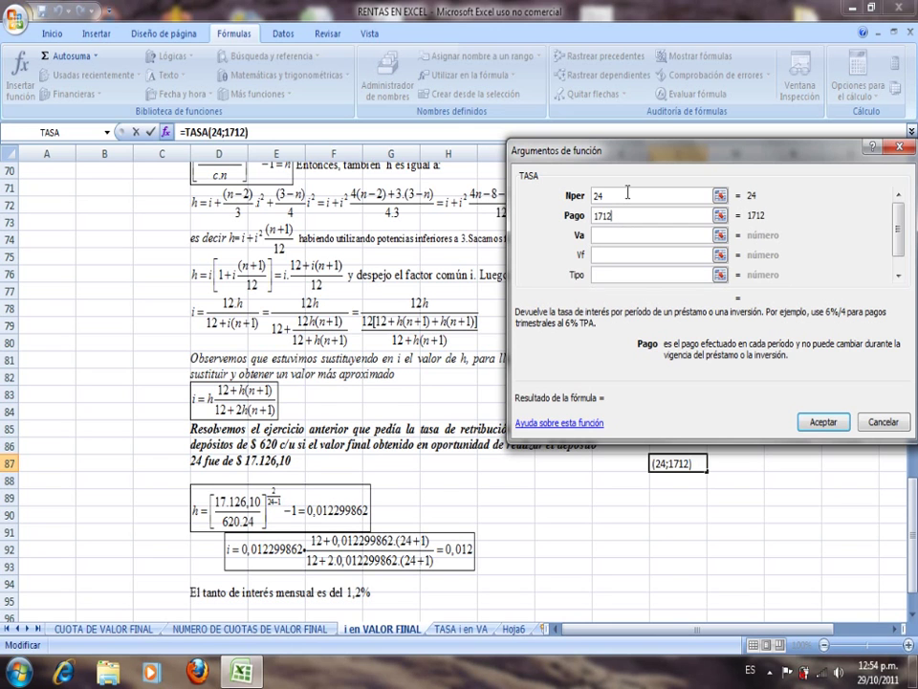
text(6,10)
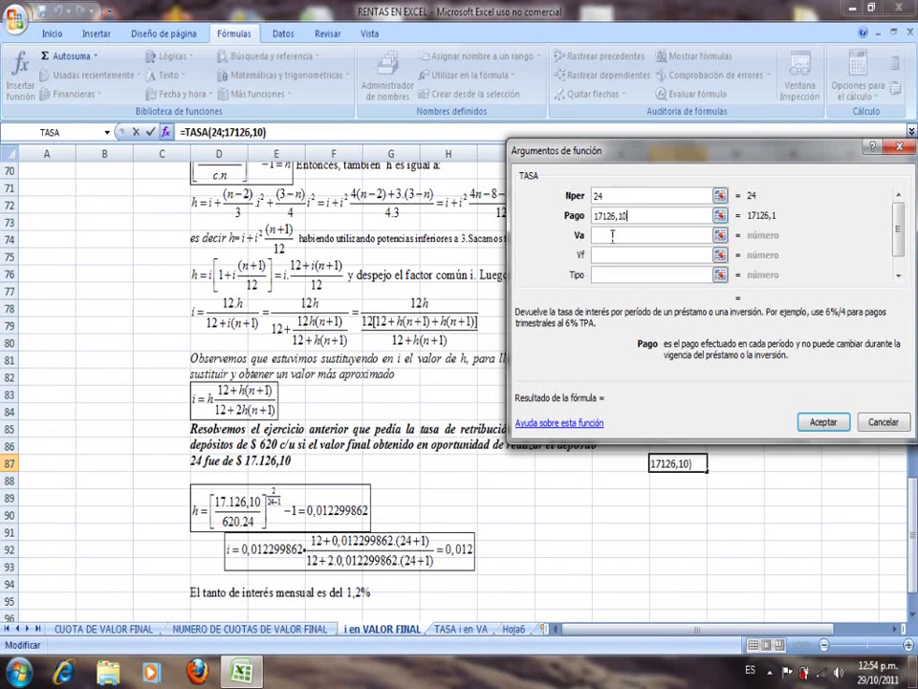
click(606, 254)
drag(629, 216, 575, 215)
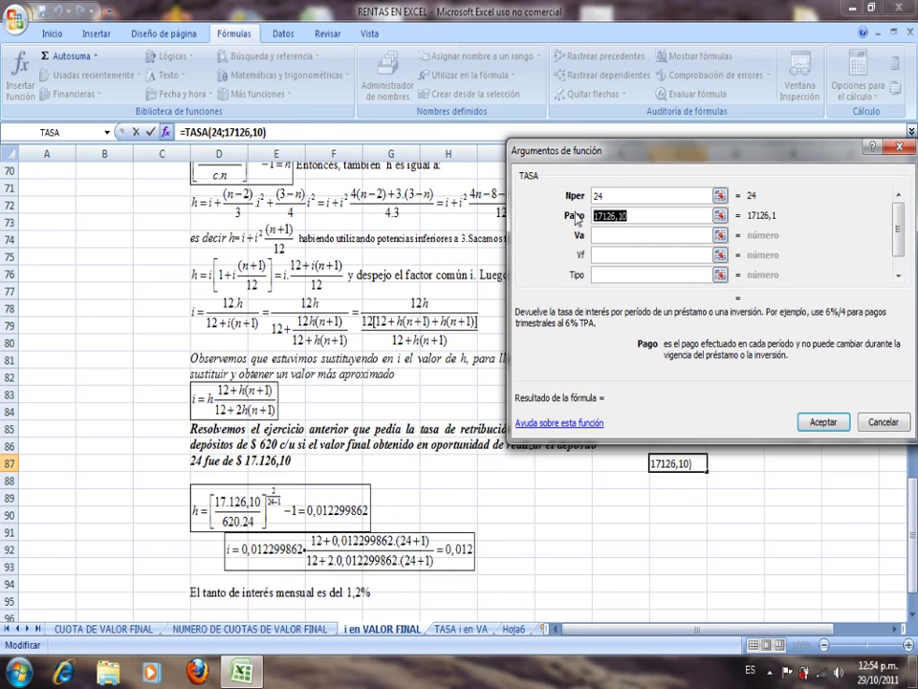
key(ctrl+c)
click(609, 255)
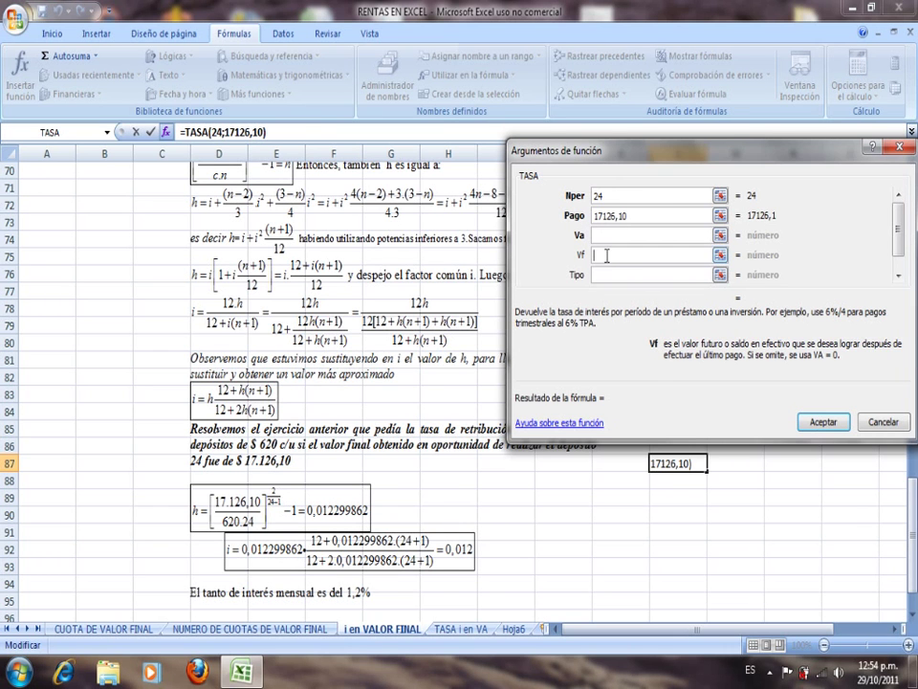
key(ctrl+v)
Replace the Pago argument with the deposit amount as a negative value, -620
drag(638, 223, 602, 232)
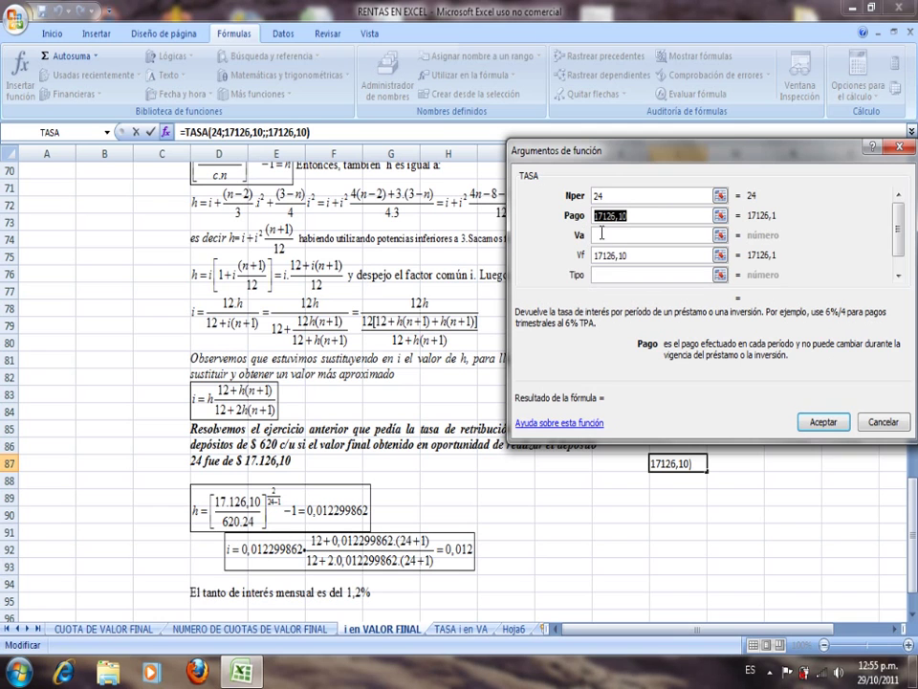
text(620)
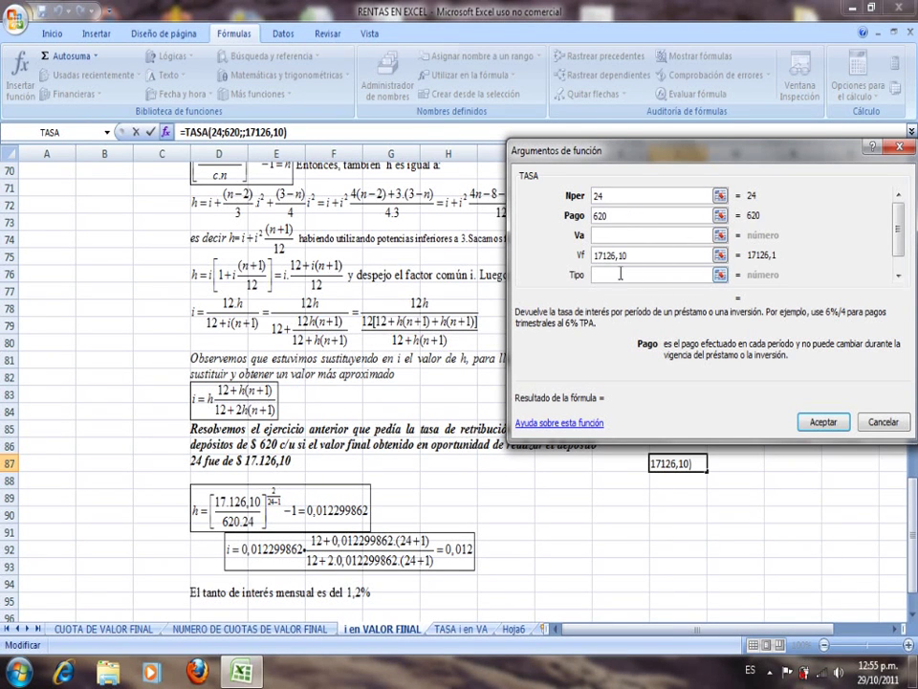
click(610, 275)
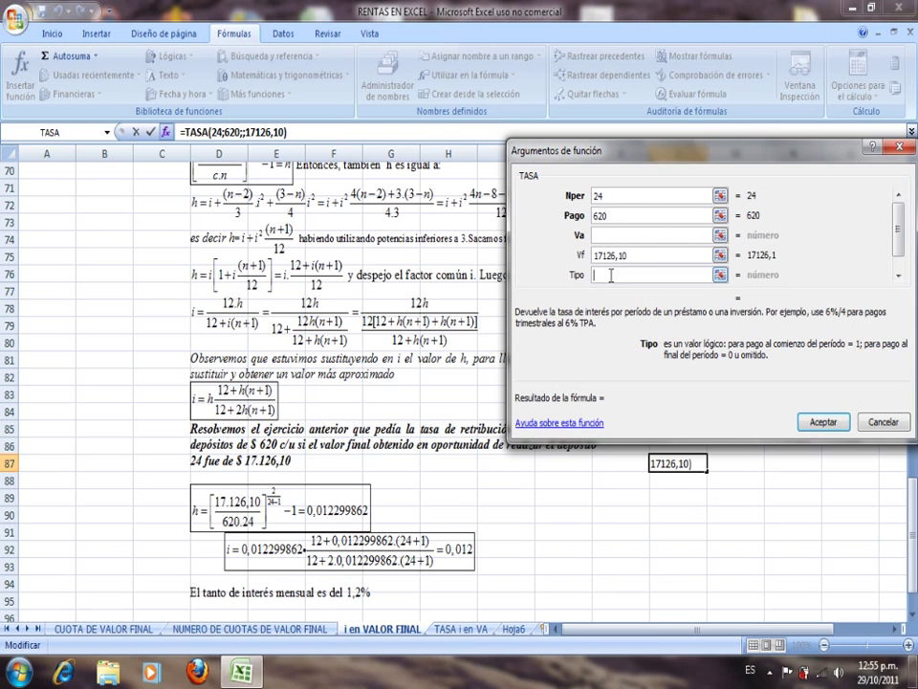
click(594, 217)
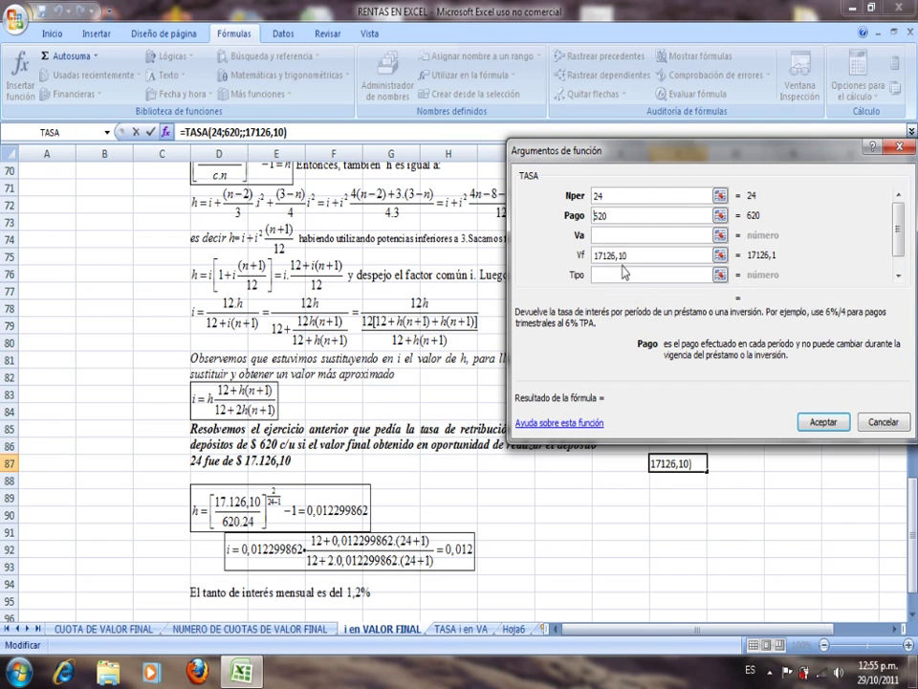
text(-)
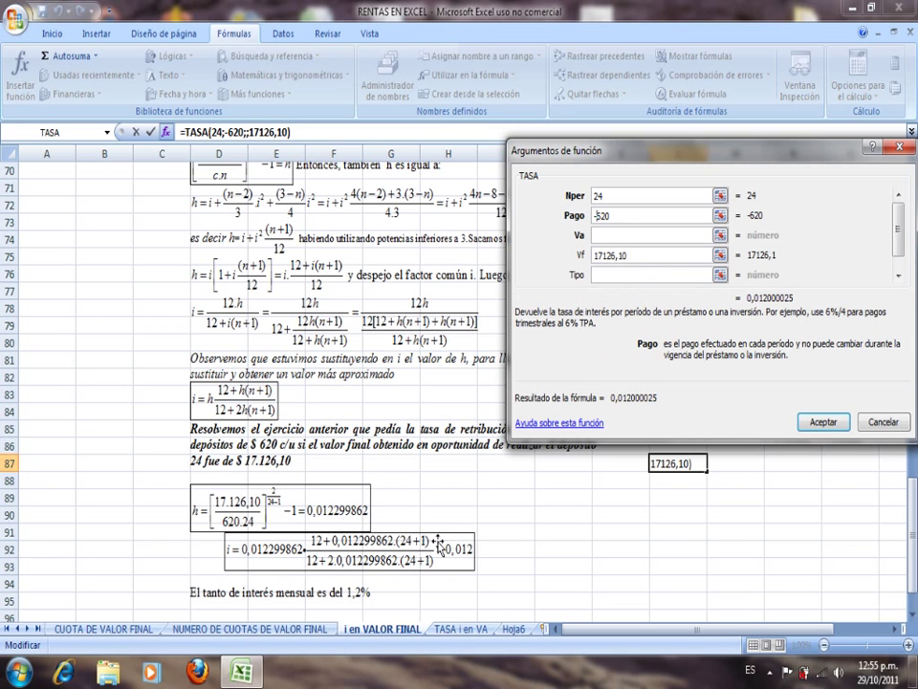
Try the TASA function with Tipo set to 1 and clear that argument again
click(596, 274)
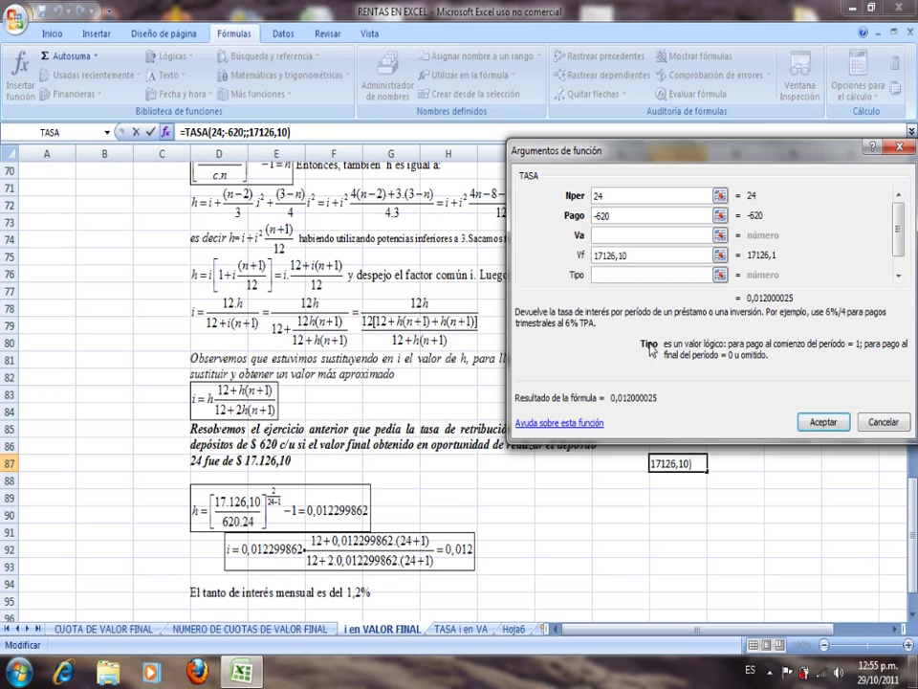
text(1)
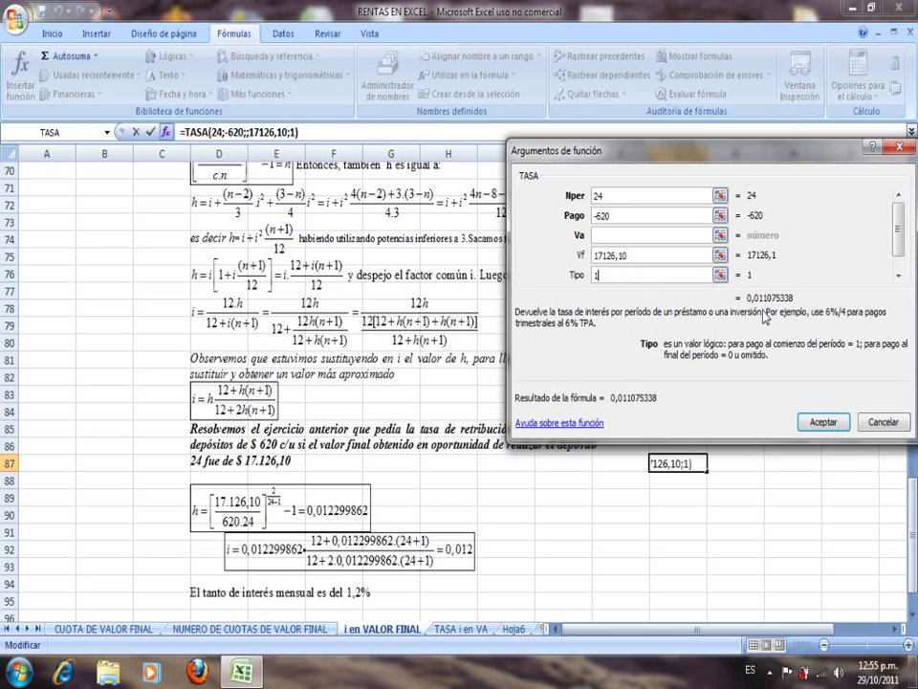
key(BackSpace)
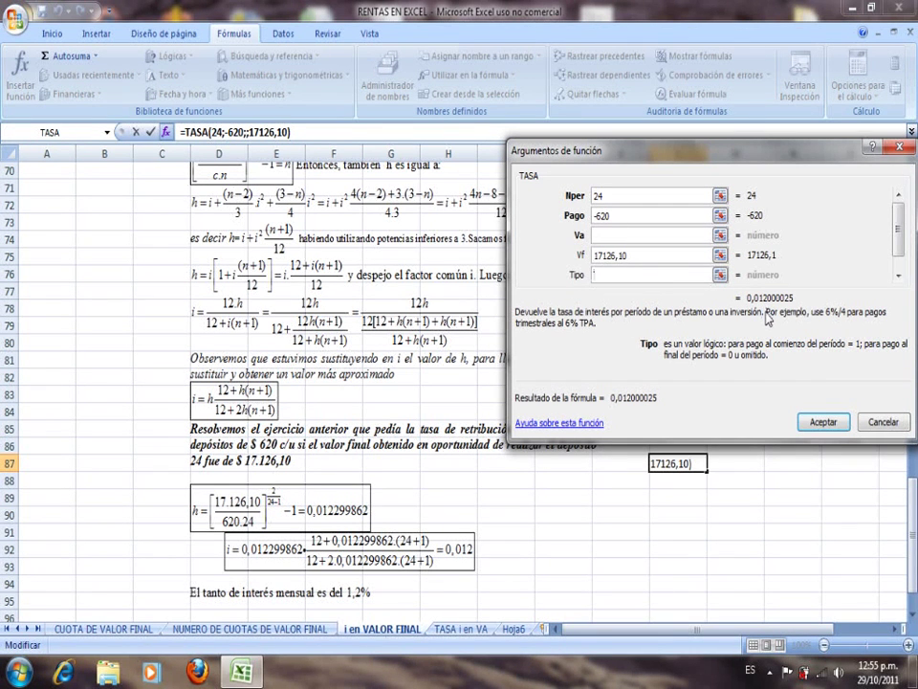
Accept the TASA function and show the rate in L87 as a percentage with two decimals
click(817, 427)
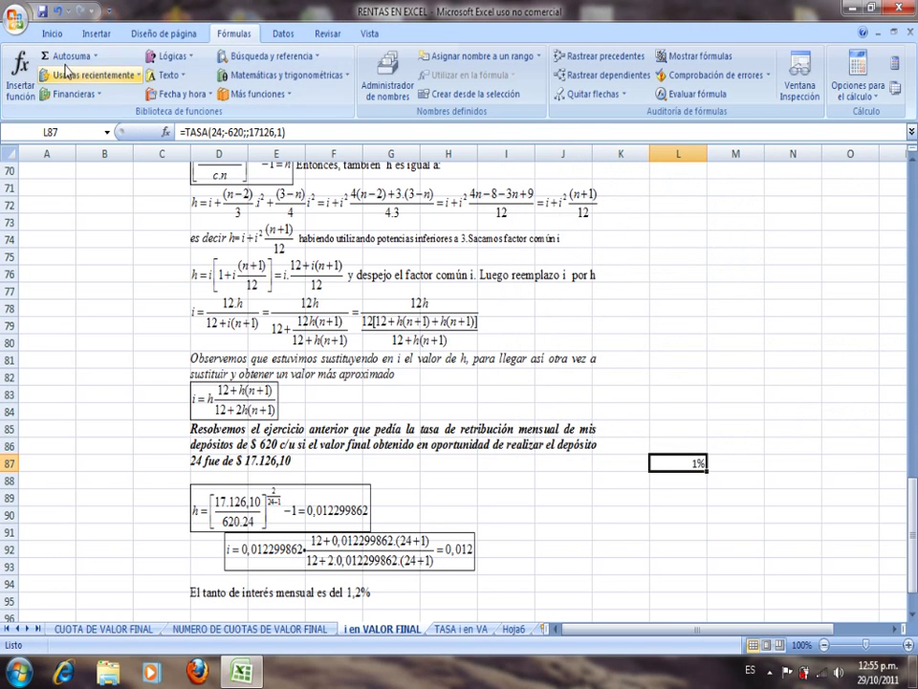
click(51, 34)
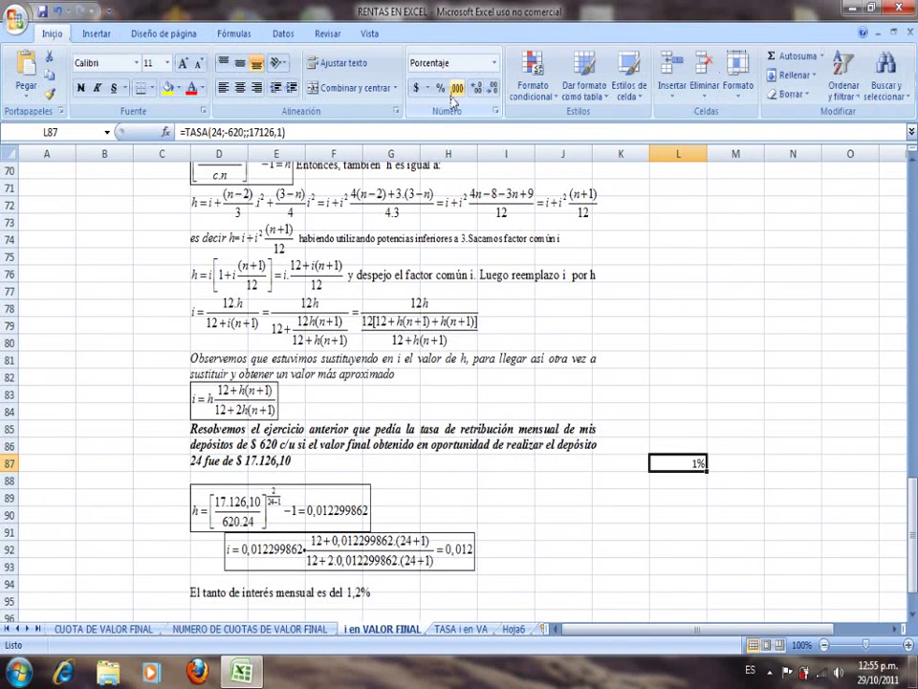
click(475, 91)
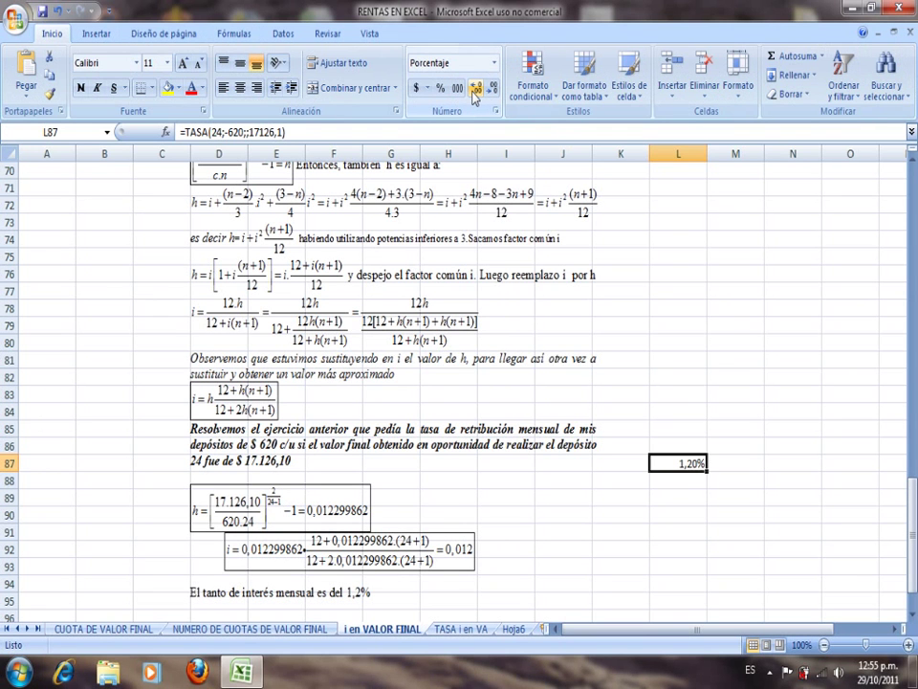